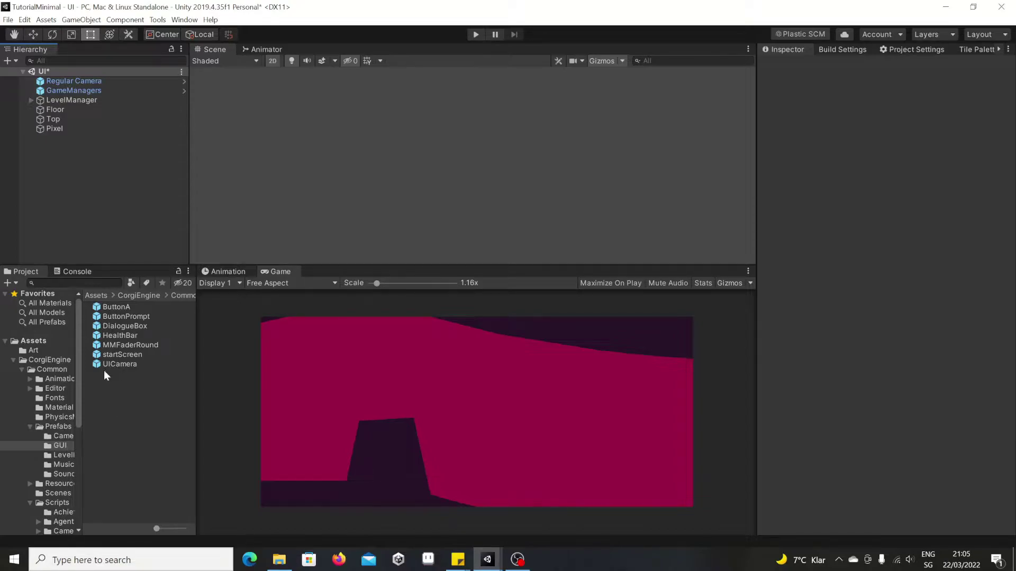
Place the UICamera prefab in the Hierarchy and arrange the panels to frame its HUD canvas.
left_click_drag(117, 365, 68, 88)
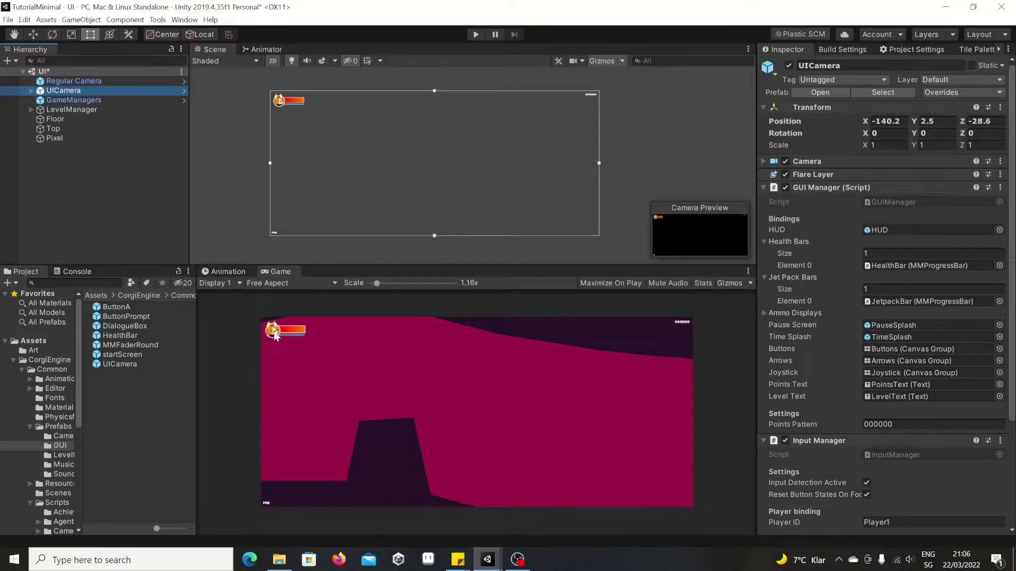
mouse_move(392, 264)
left_mouse_down()
mouse_move(413, 419)
mouse_move(412, 348)
left_mouse_up()
mouse_move(309, 164)
middle_mouse_down()
mouse_move(522, 170)
mouse_move(510, 196)
mouse_move(496, 196)
mouse_move(489, 170)
middle_mouse_up()
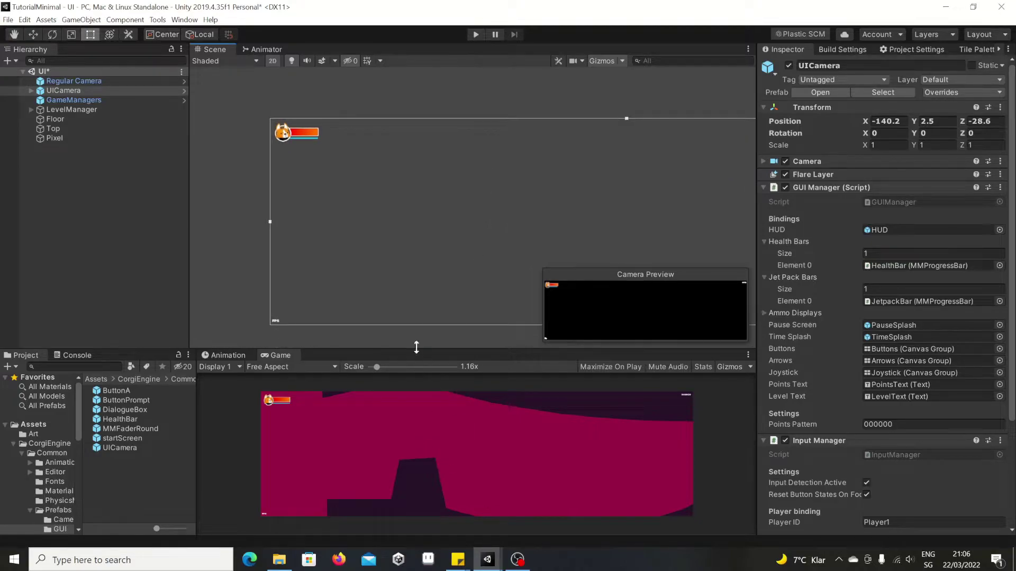
left_click_drag(193, 421, 364, 452)
middle_click_drag(572, 191, 443, 192)
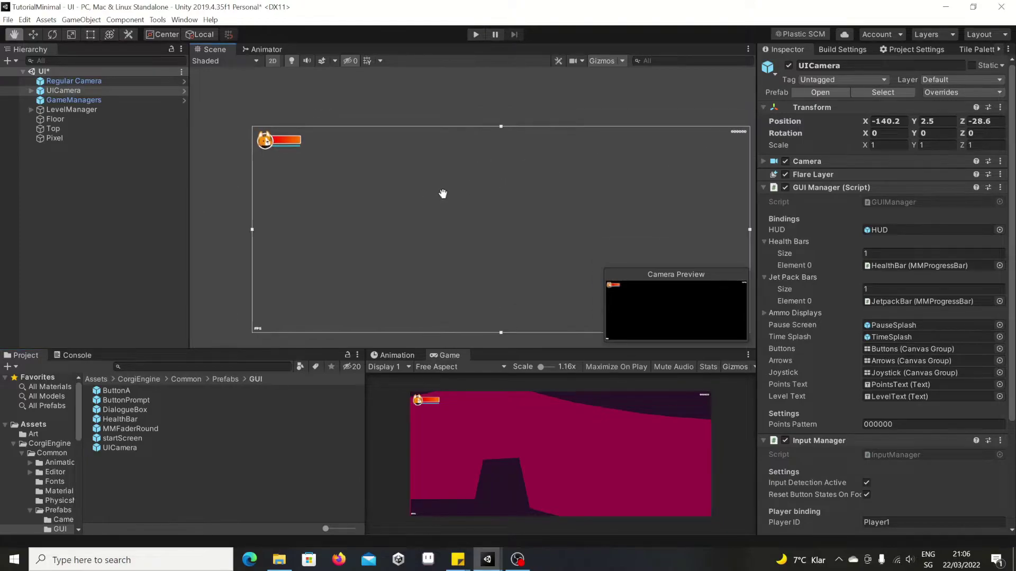
Expand UICamera, Canvas and HUD, then zoom the Scene view onto the avatar and health bar.
left_click(27, 90)
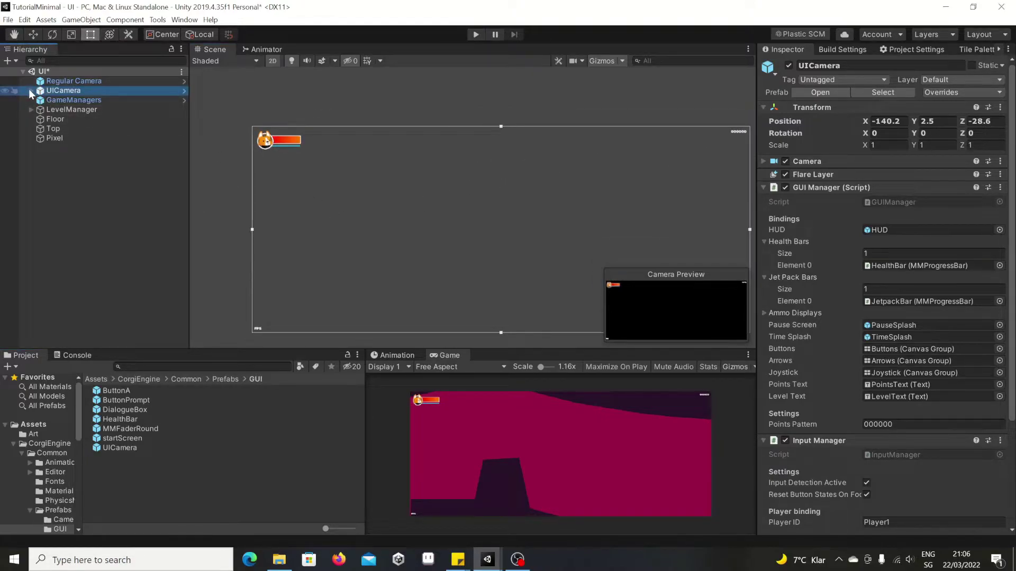
left_click(30, 91)
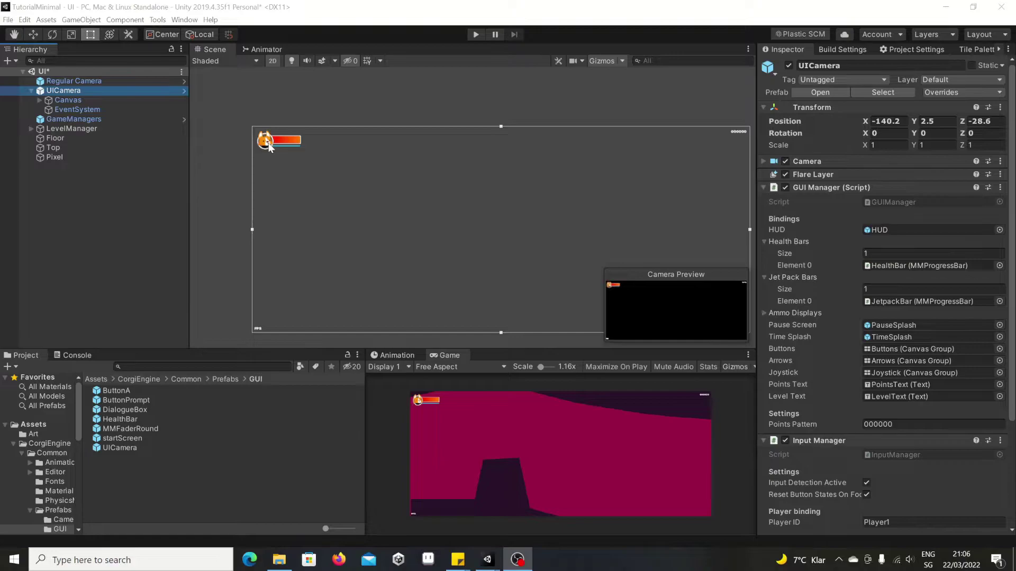
left_click(39, 100)
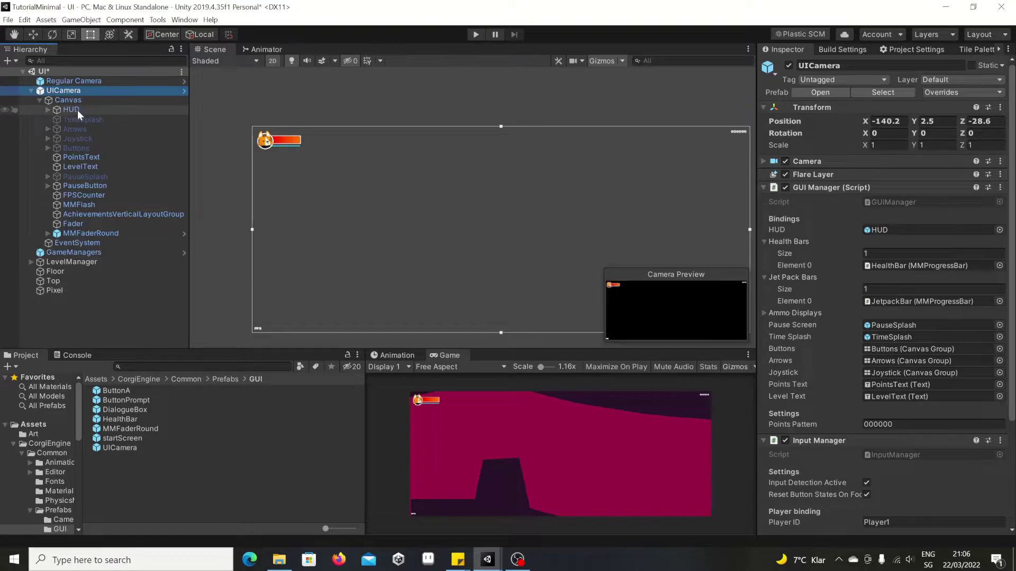
left_click(47, 109)
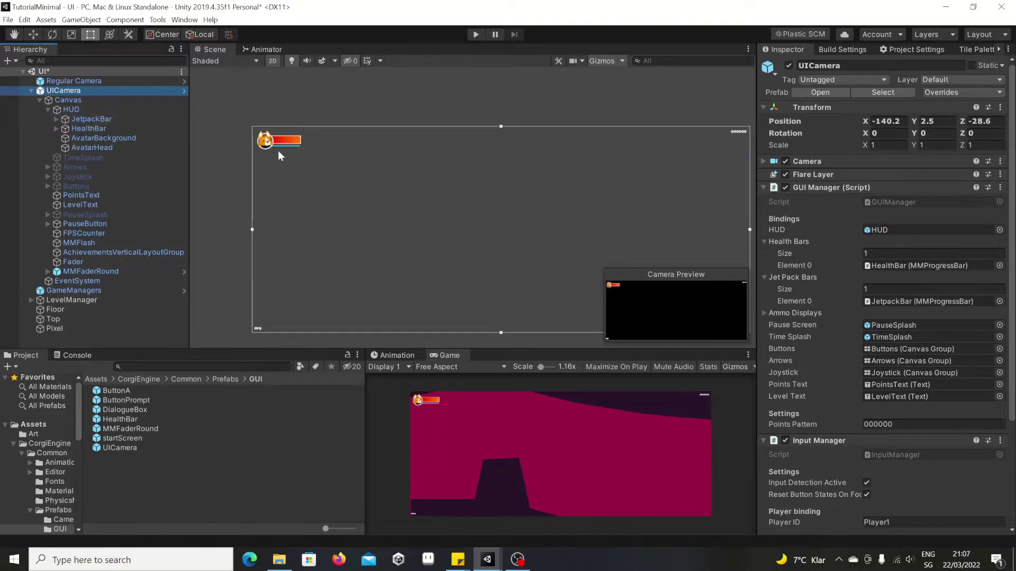
scroll(275, 152, "up", 5)
middle_click_drag(283, 203, 342, 229)
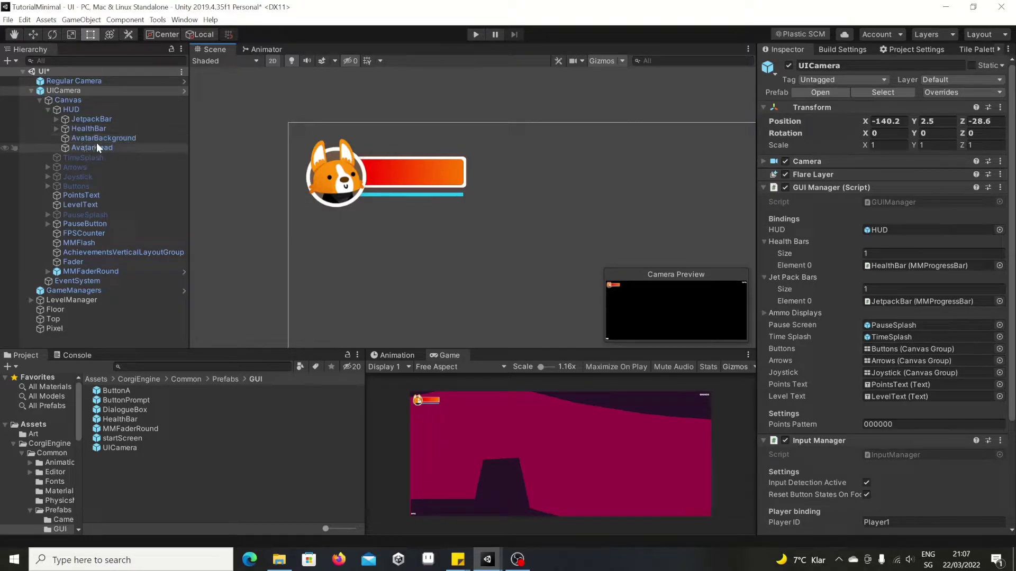
Give AvatarHead the Pixel sprite from Assets/Art as its Source Image.
left_click(82, 145)
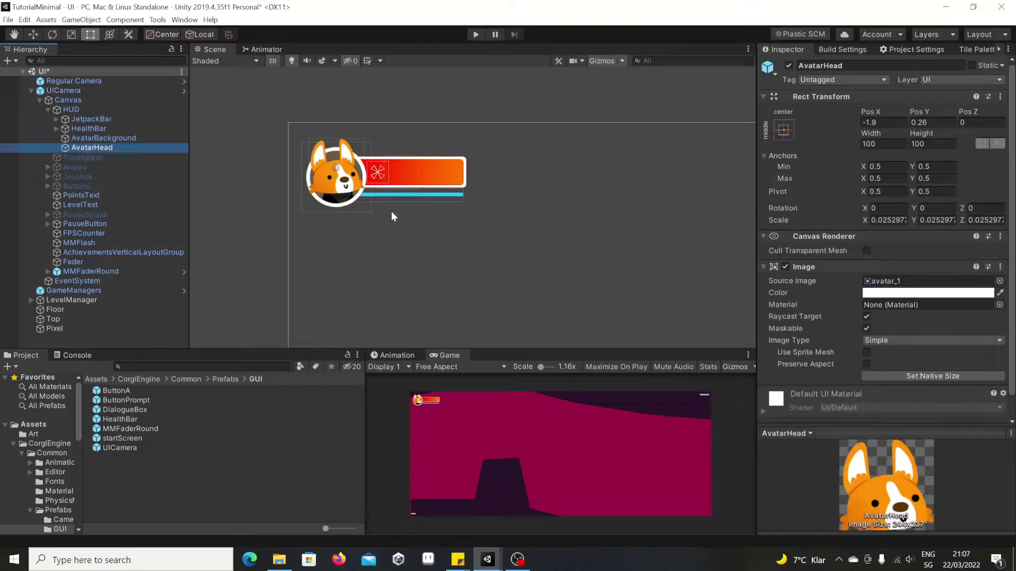
left_click(24, 432)
left_click_drag(104, 402, 908, 286)
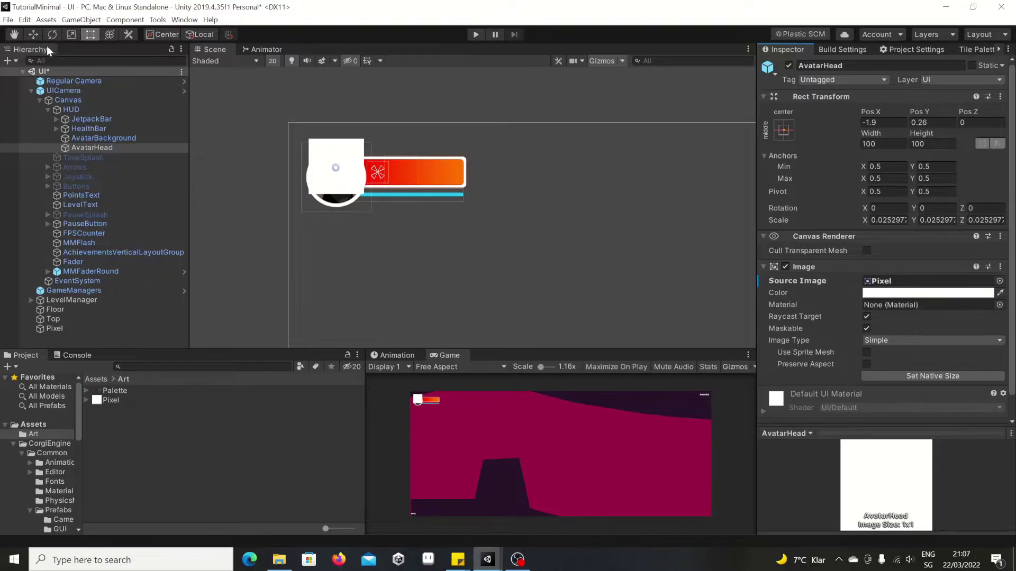
Move the AvatarHead square down-left to about Pos X -2.47, Pos Y -0.37.
left_click(33, 34)
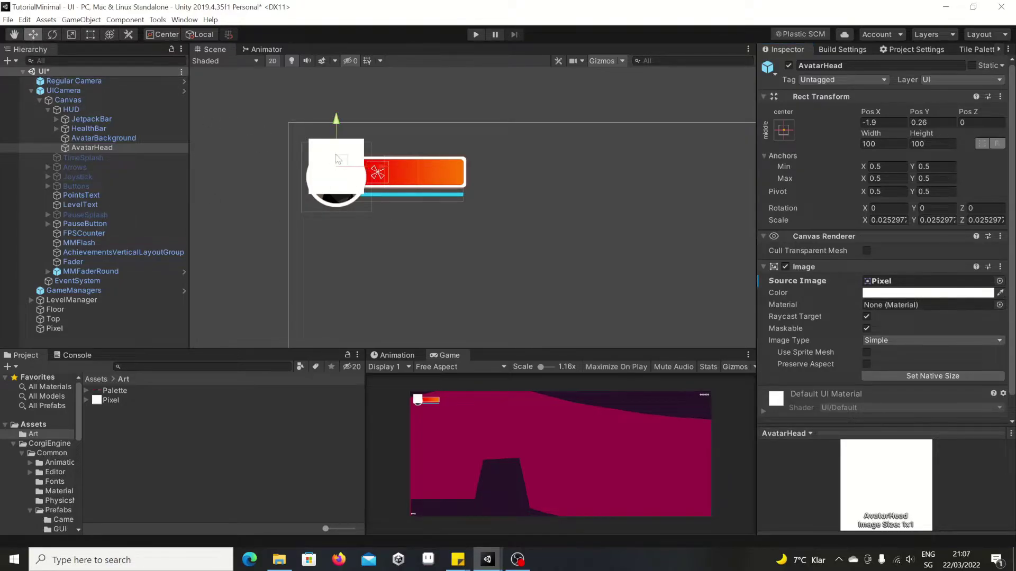
left_click_drag(342, 164, 331, 181)
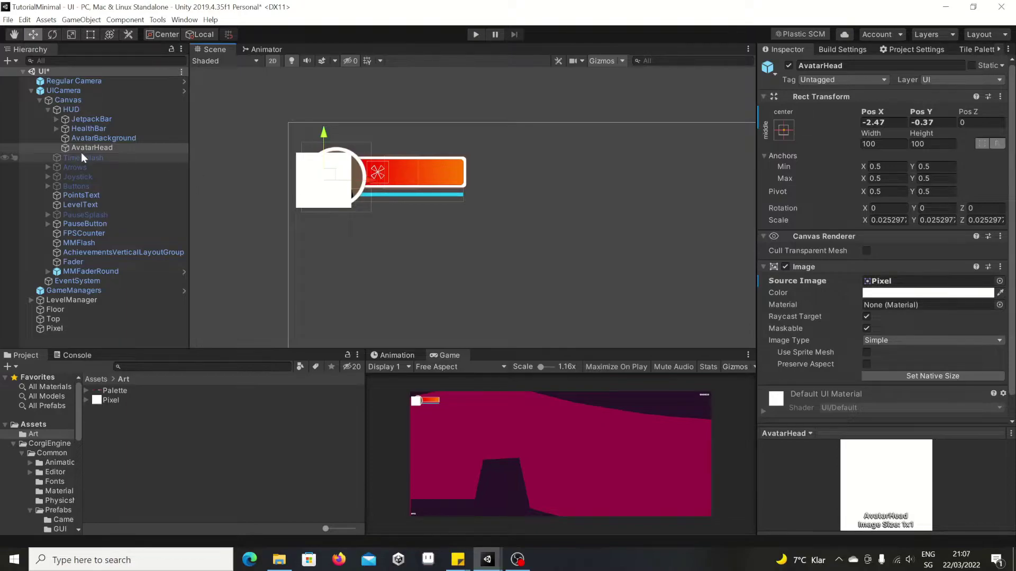
left_click(88, 138)
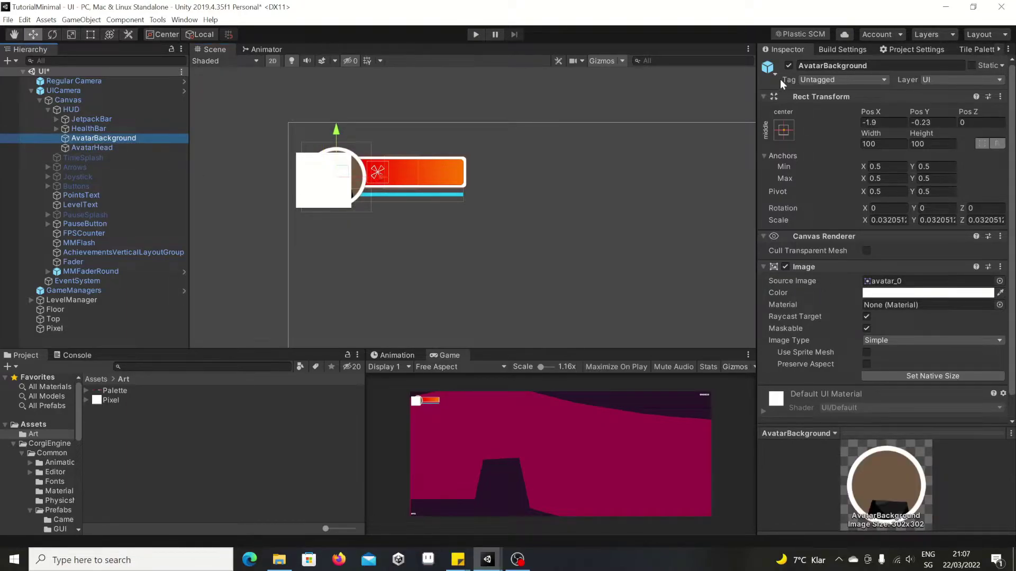
Disable AvatarBackground and set AvatarHead's Scale X and Y to 0.015.
left_click(788, 66)
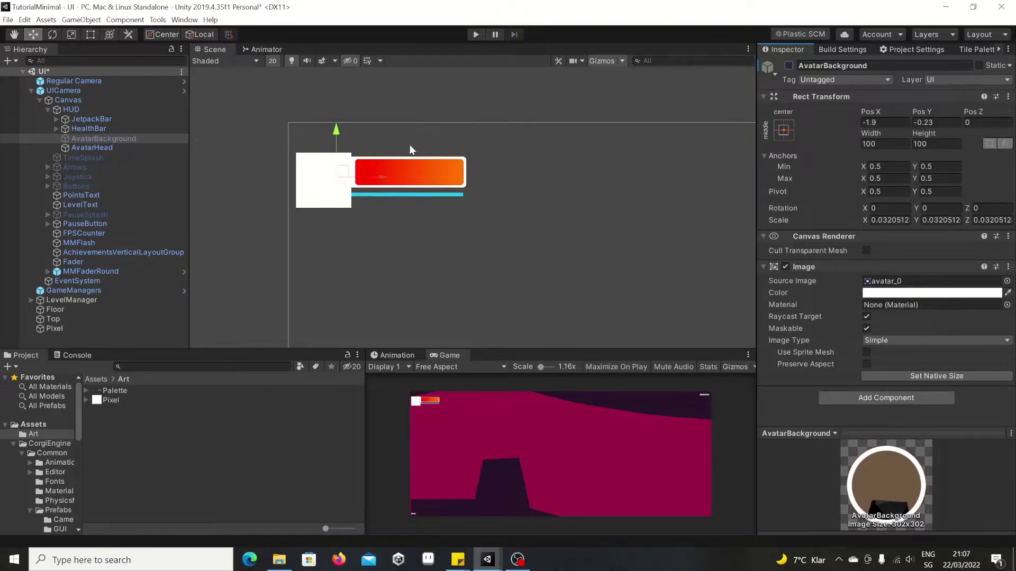
left_click(91, 148)
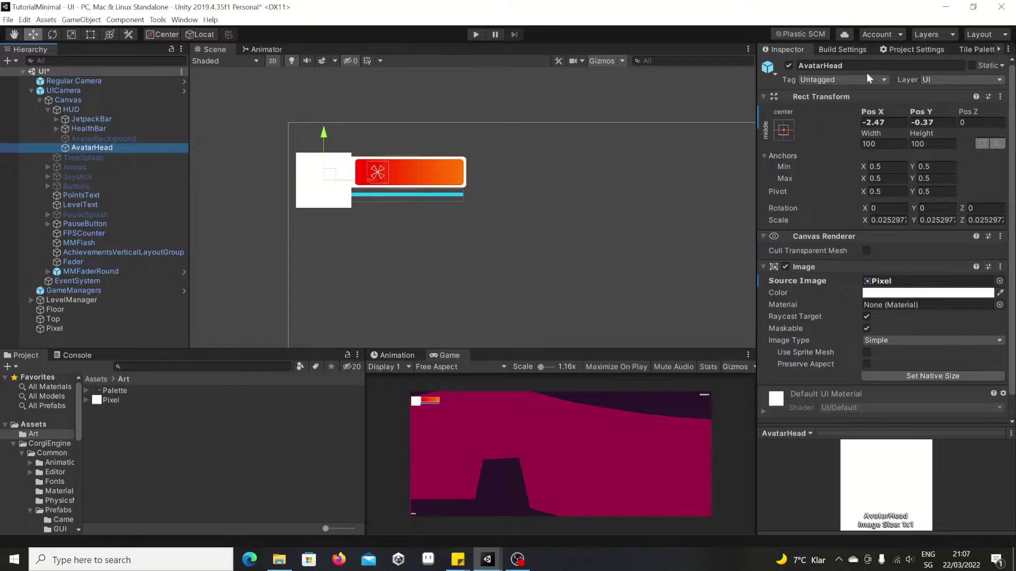
left_click(882, 144)
left_click(883, 208)
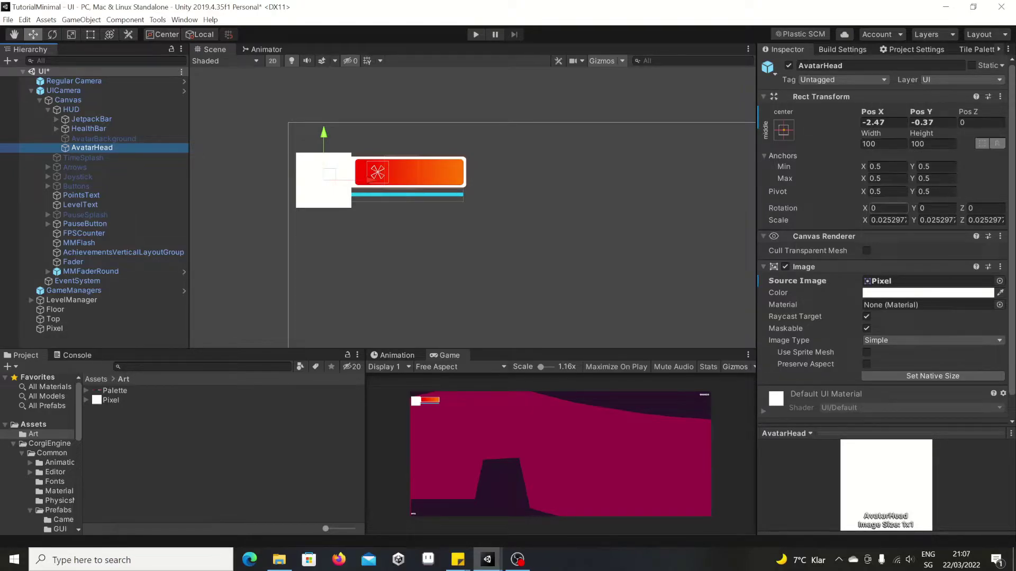
left_click(893, 221)
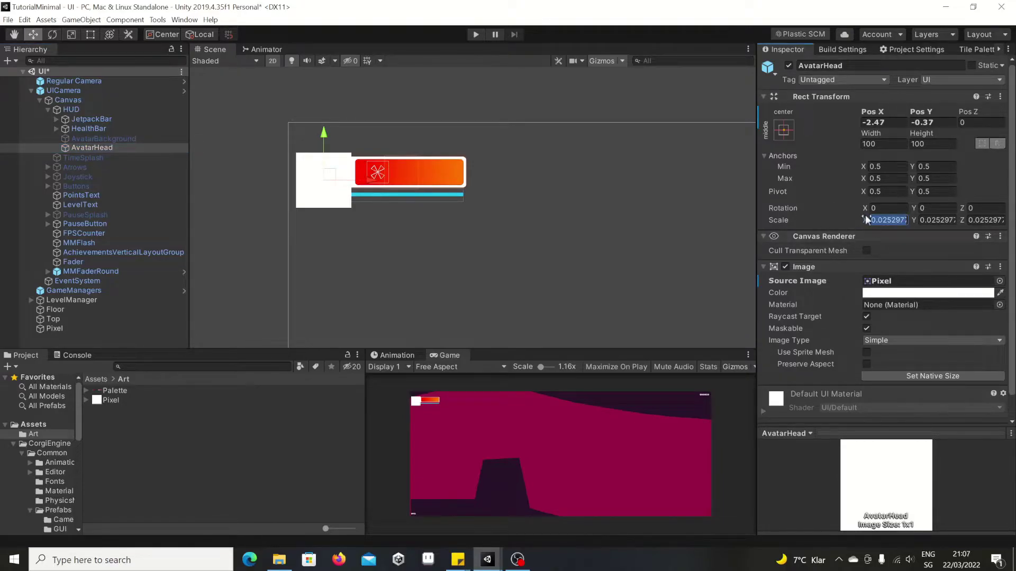
mouse_move(866, 221)
left_mouse_down()
mouse_move(849, 221)
mouse_move(862, 220)
left_mouse_up()
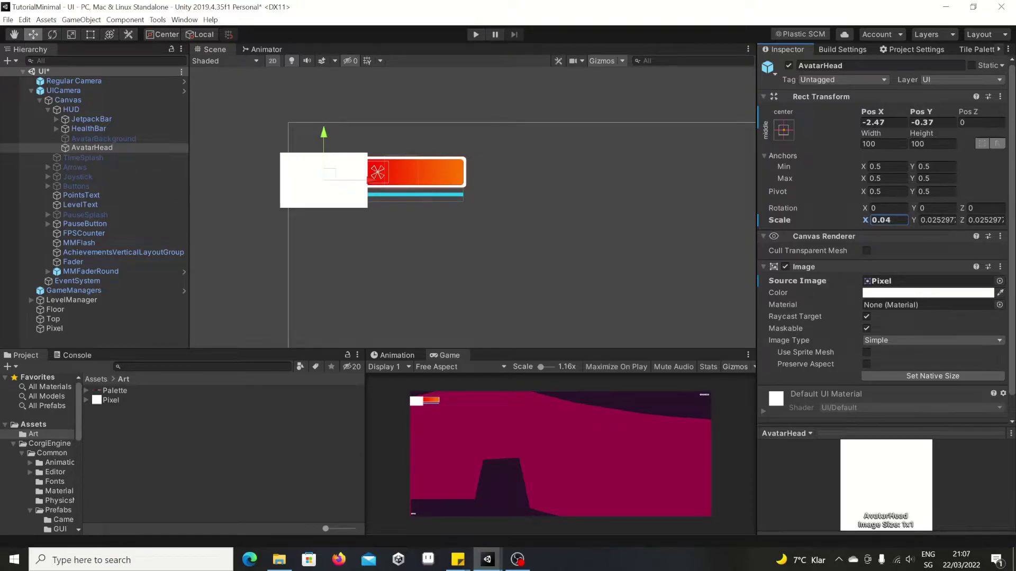
left_click(863, 219)
type("0.01")
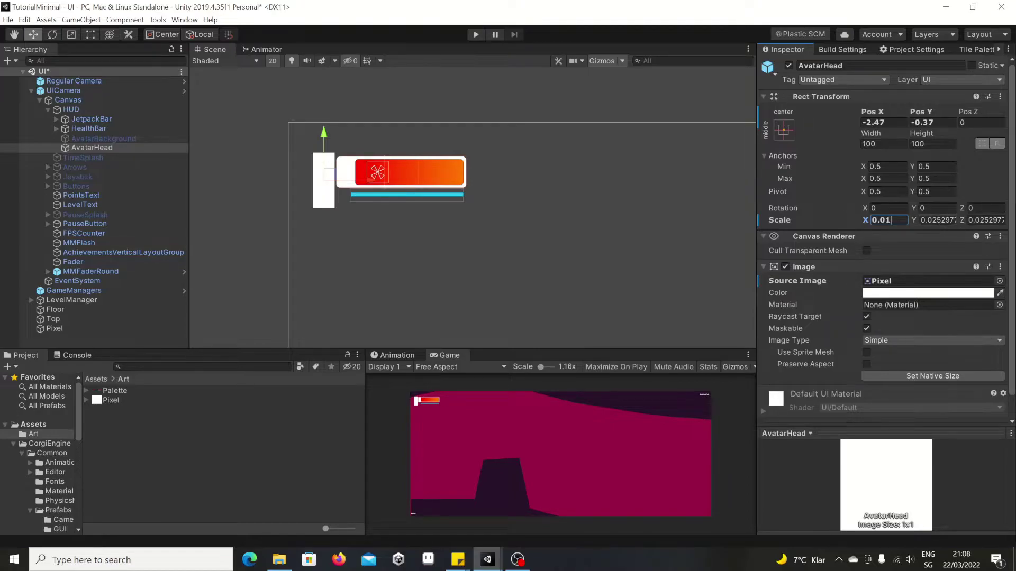
left_click(935, 220)
type("0.01")
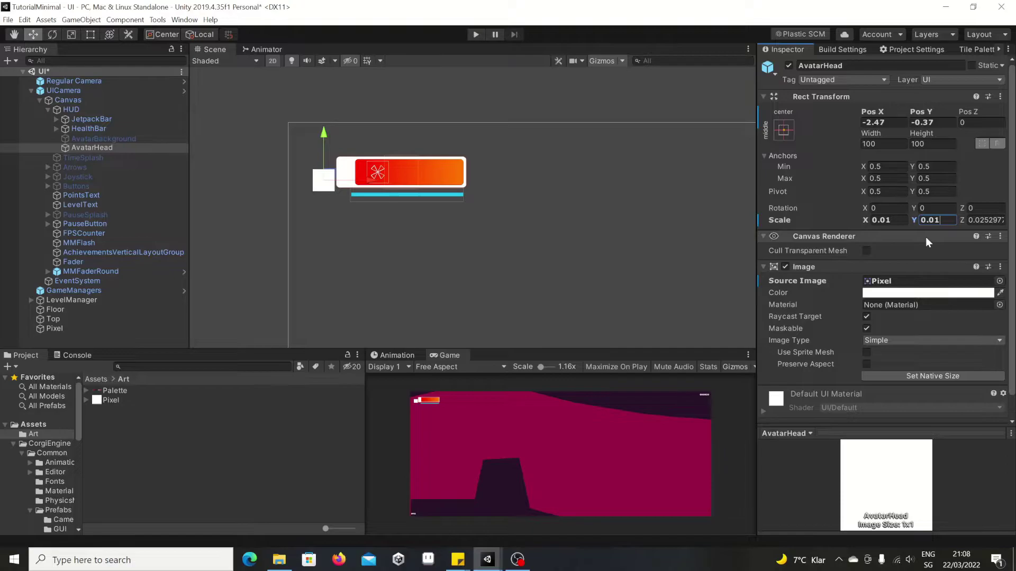
type("5")
left_click(902, 220)
type("0.015")
key("Return")
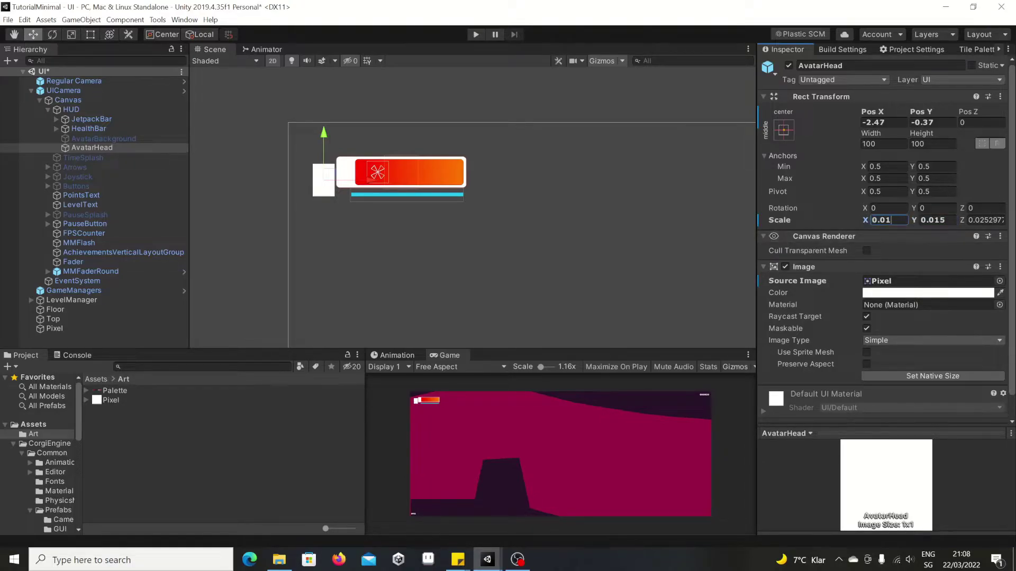
Move the AvatarHead square up-left to Pos X -3.04, Pos Y -0.02.
left_click(594, 222)
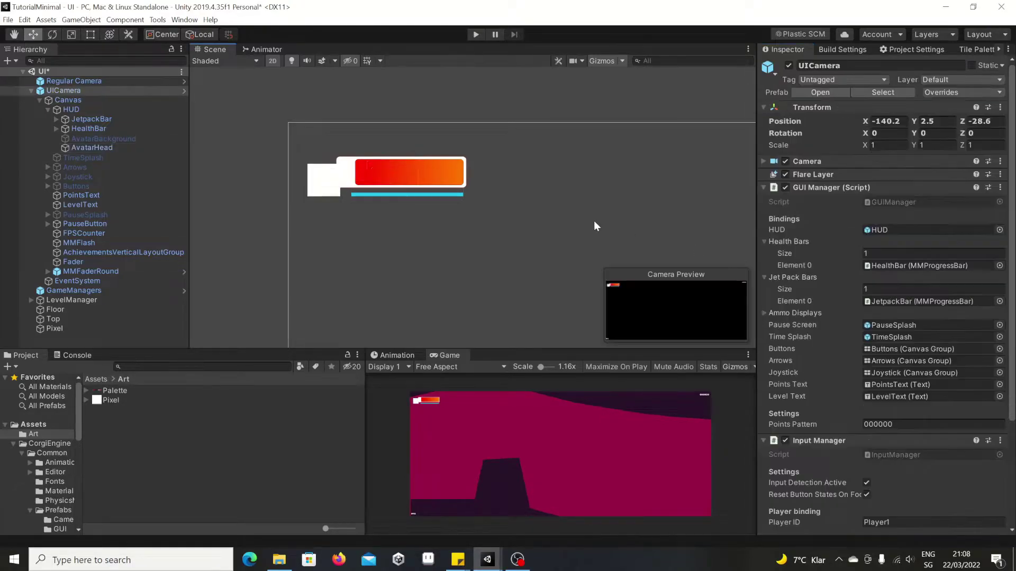
left_click(319, 174)
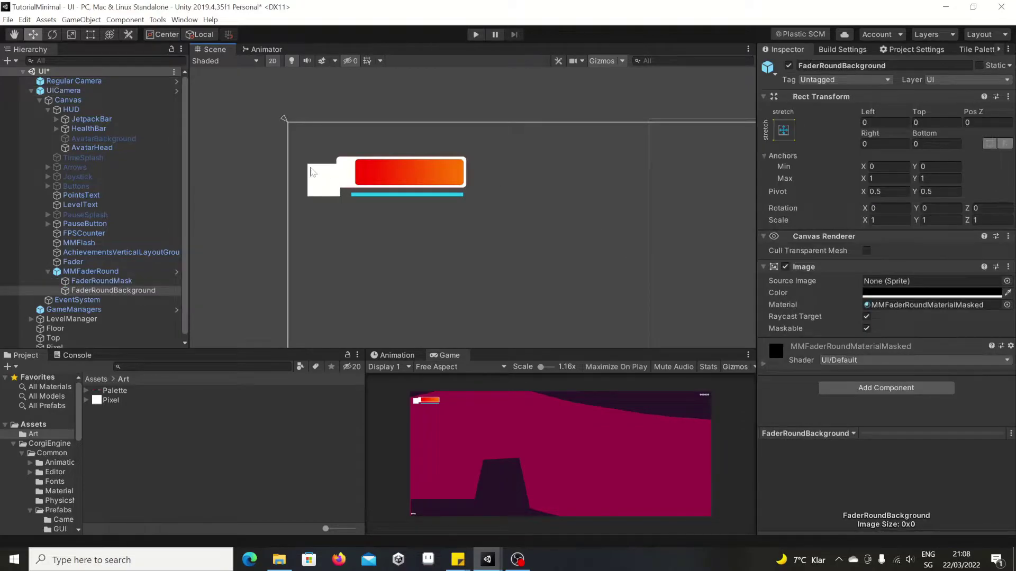
left_click(78, 146)
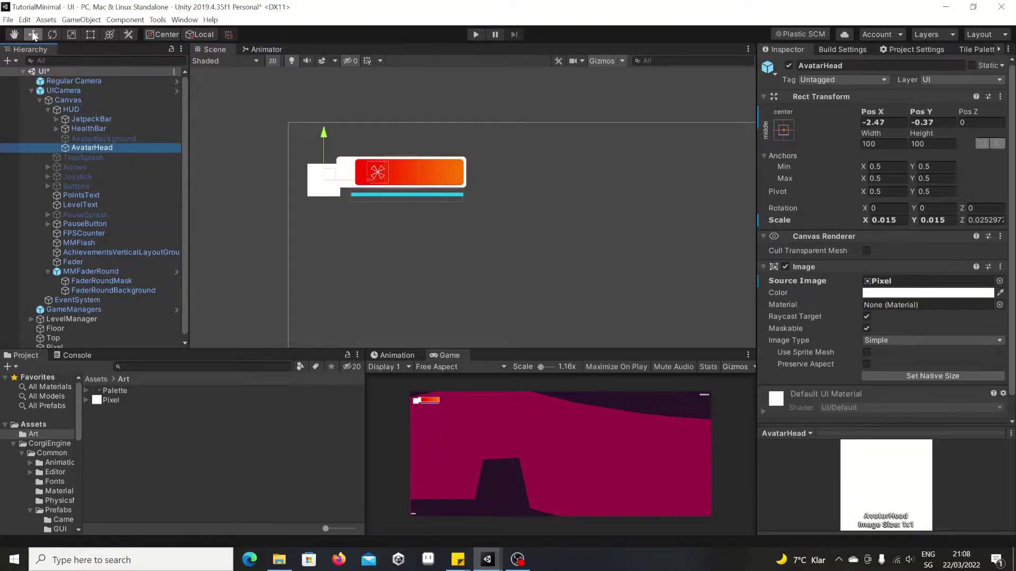
left_click_drag(333, 179, 321, 172)
left_click(561, 180)
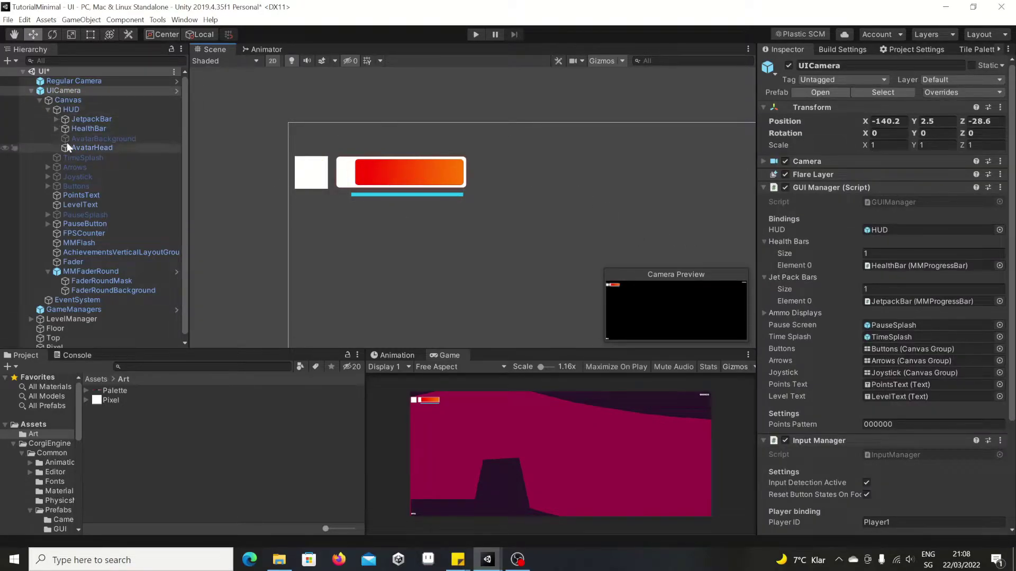
Toggle JetpackBar to identify it and expand it to reveal its background and front images.
left_click(86, 118)
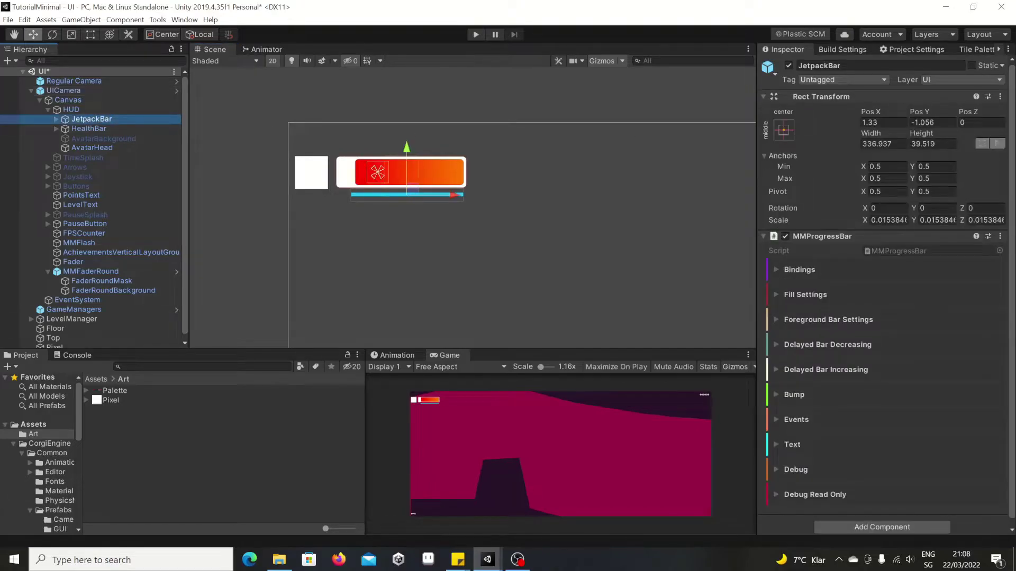
left_click(788, 65)
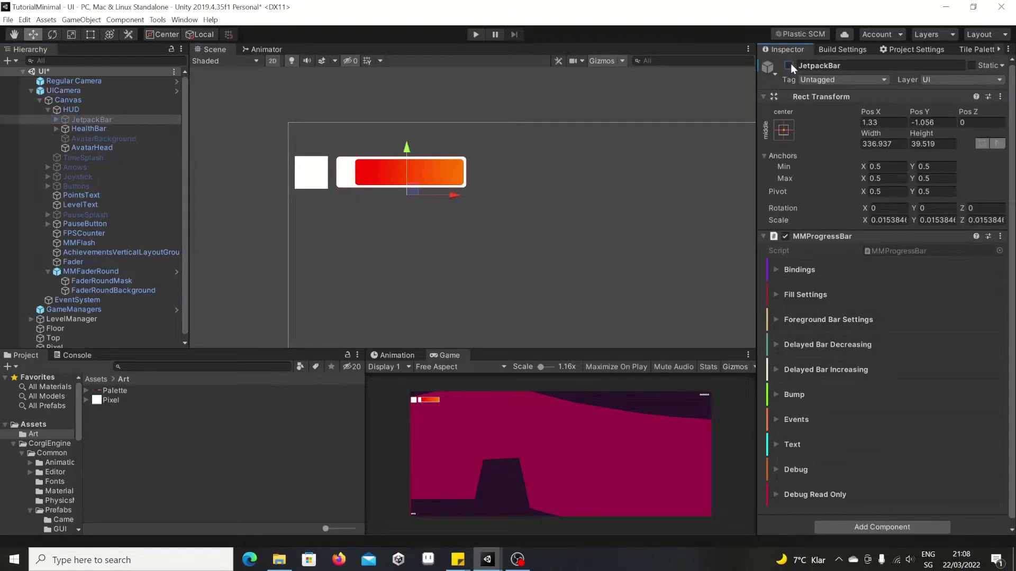
left_click(789, 65)
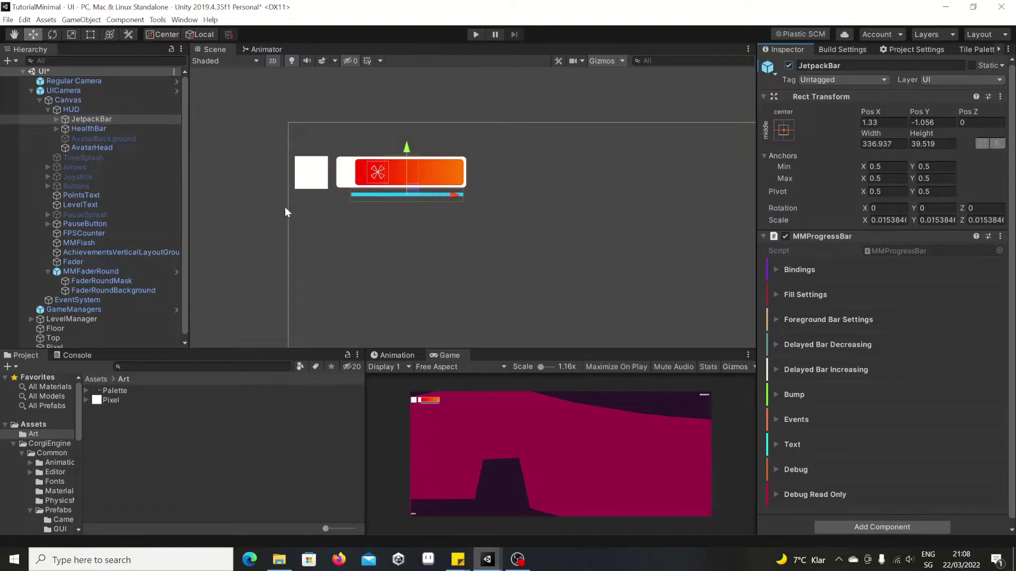
left_click(56, 118)
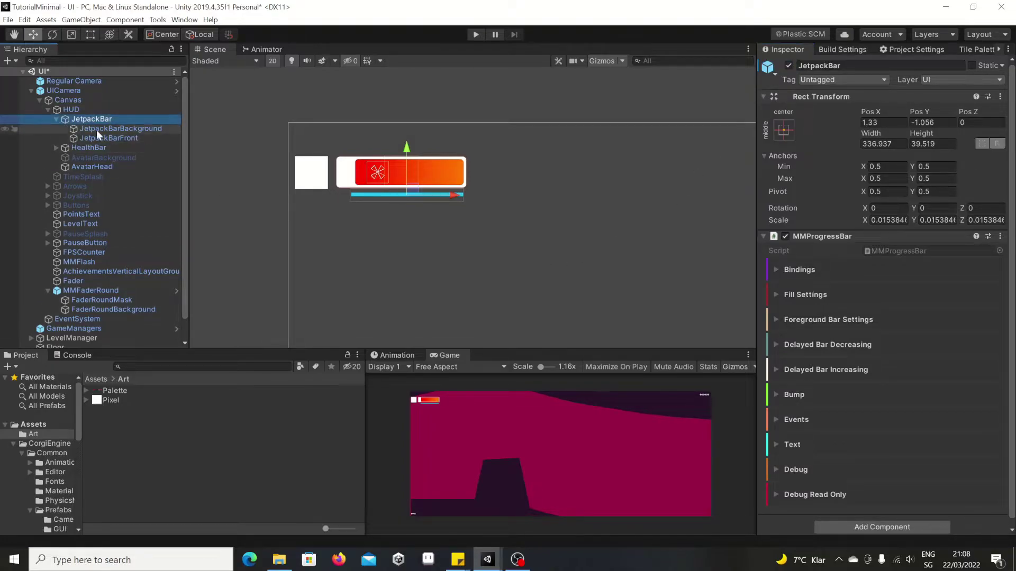
left_click(100, 129)
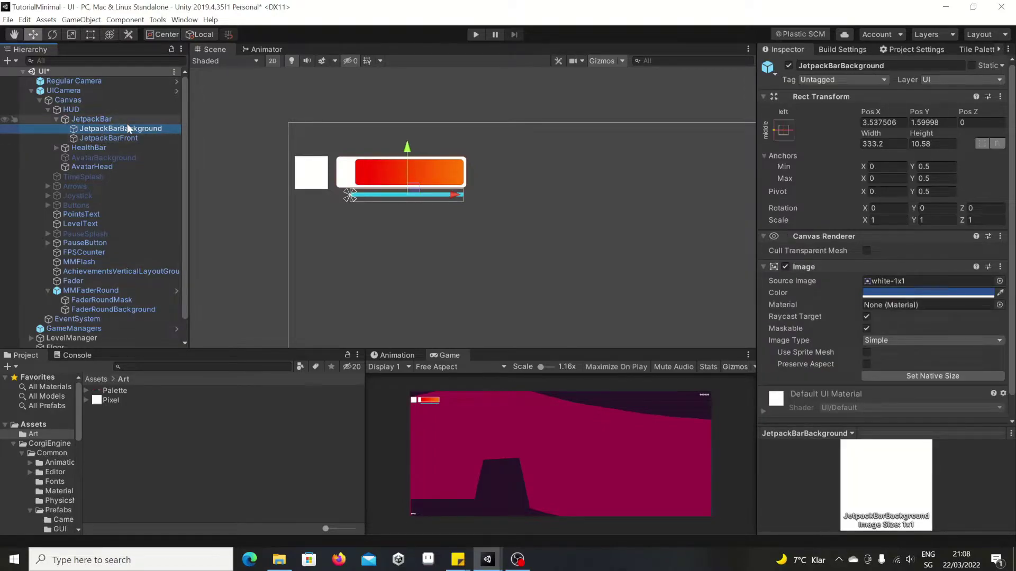
left_click(103, 138)
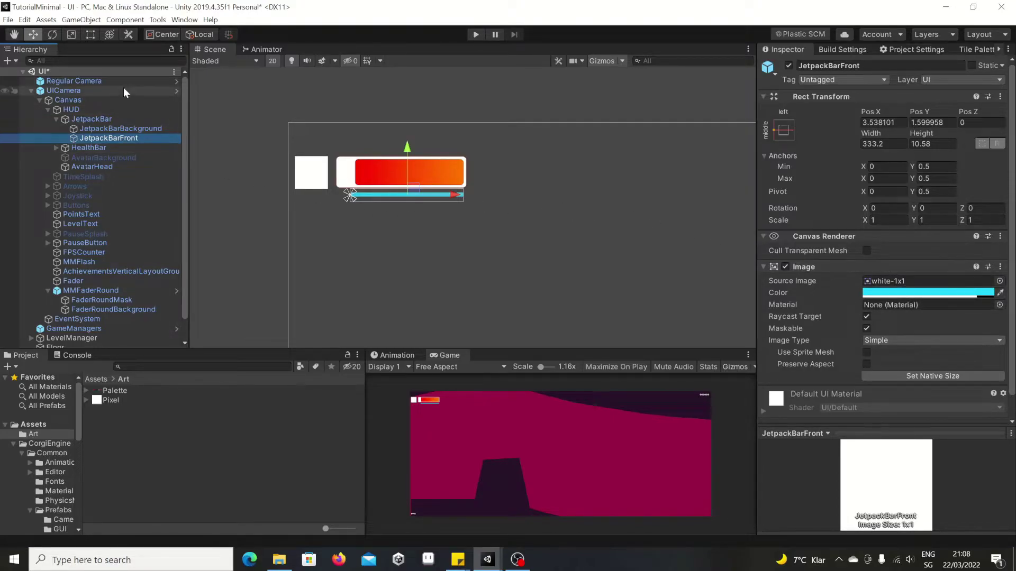
Set JetpackBarBackground's Image Color to black.
left_click(118, 128)
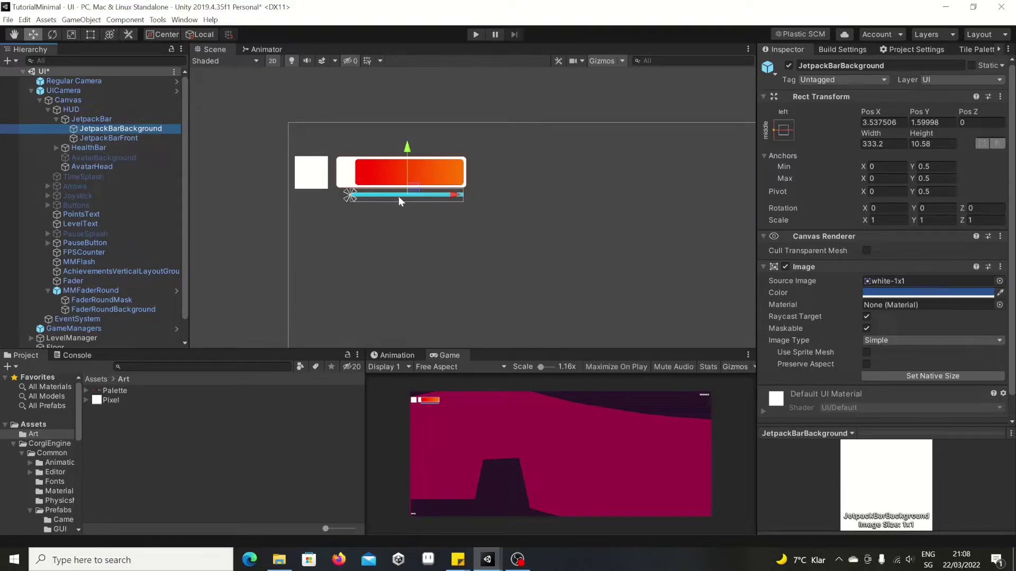
left_click(119, 136)
left_click(119, 127)
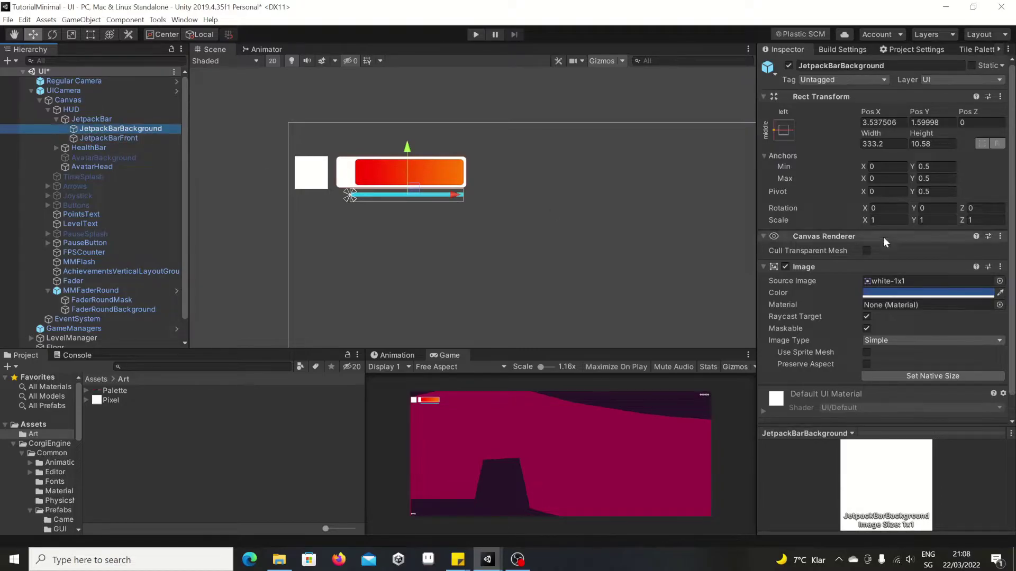
left_click(909, 291)
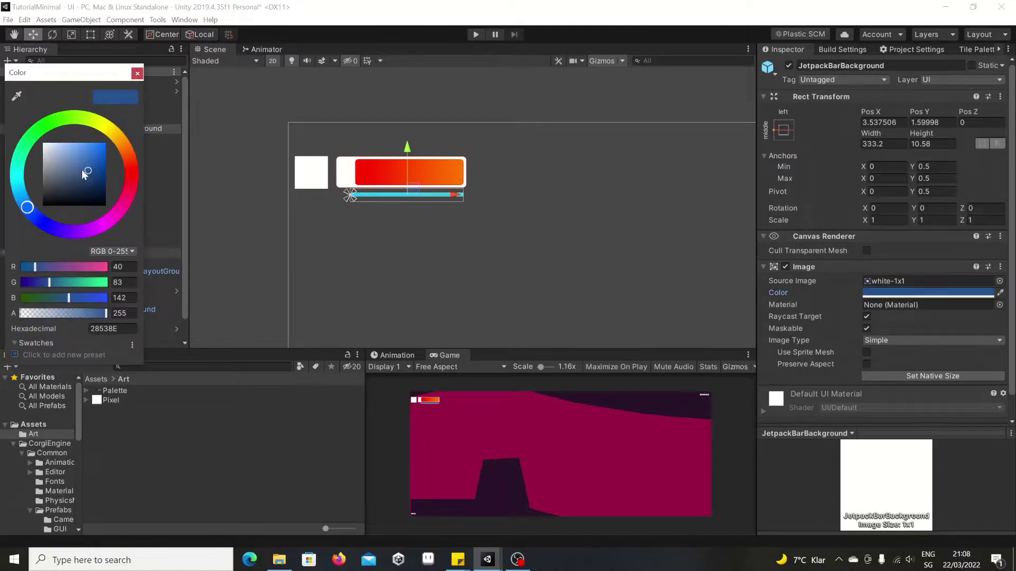
left_click_drag(84, 175, 42, 212)
left_click(158, 182)
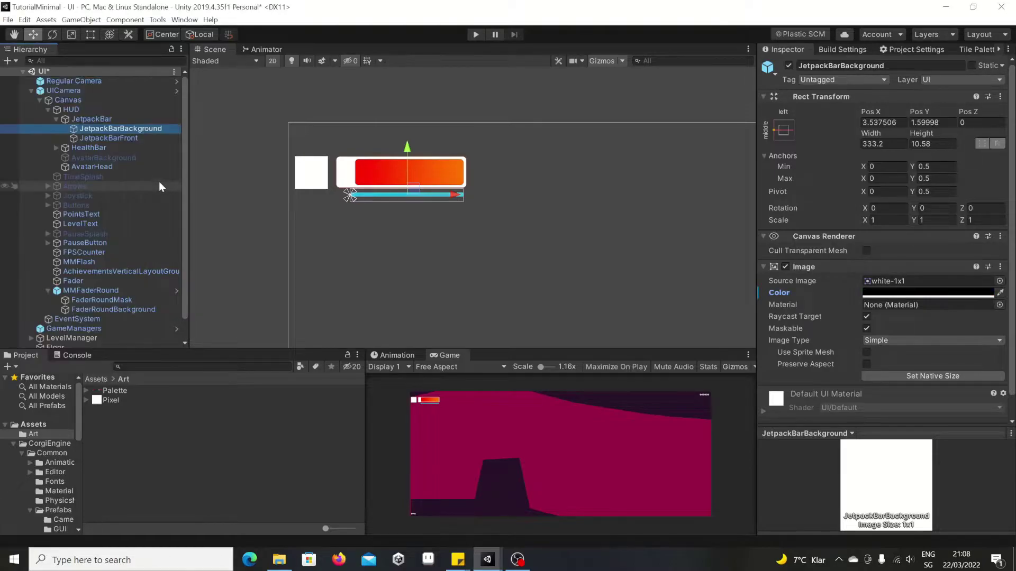
Change JetpackBarFront's Image Color from cyan to yellow (FDE524).
left_click(122, 138)
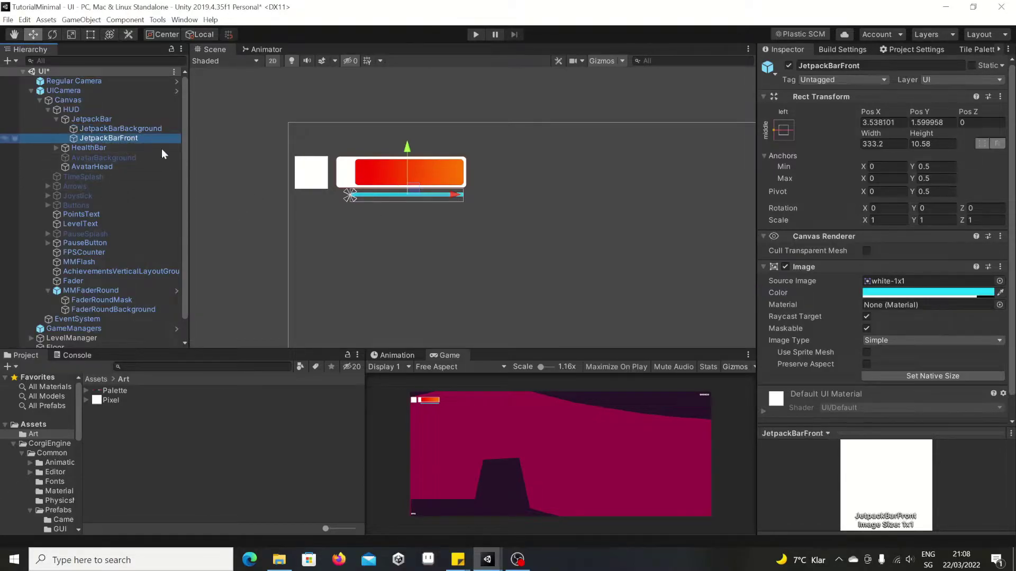
left_click(910, 292)
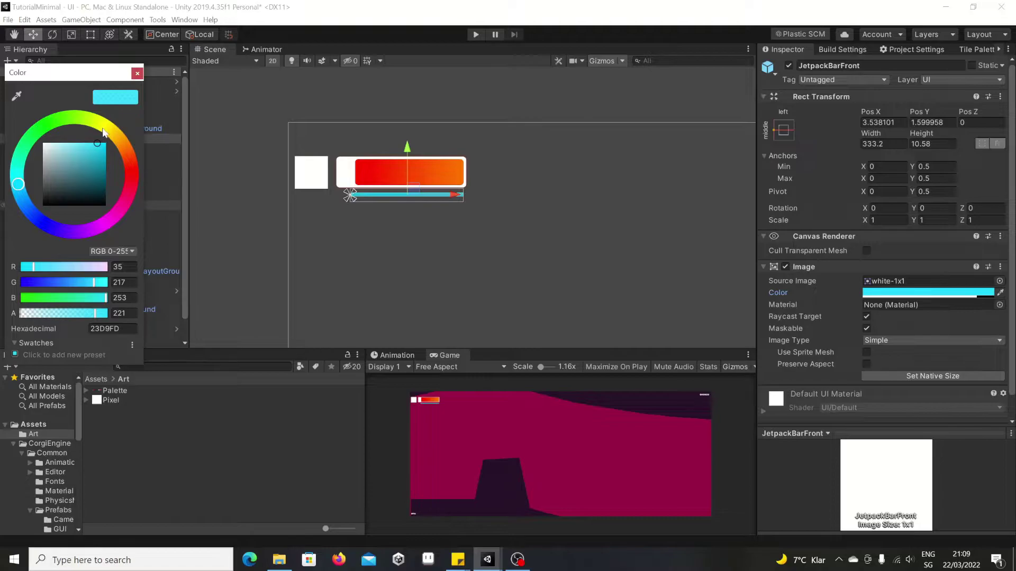
left_click(112, 128)
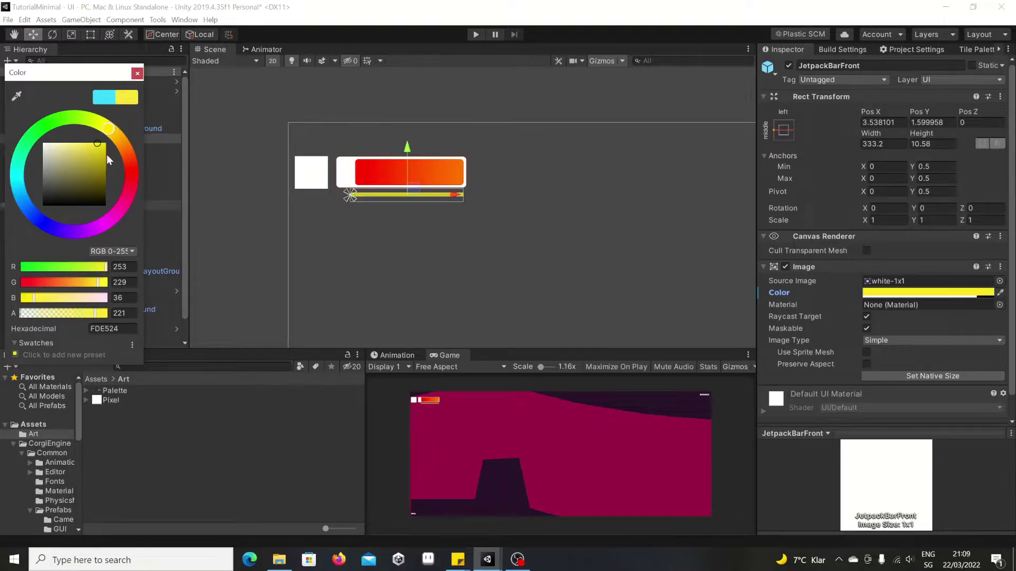
left_click(454, 264)
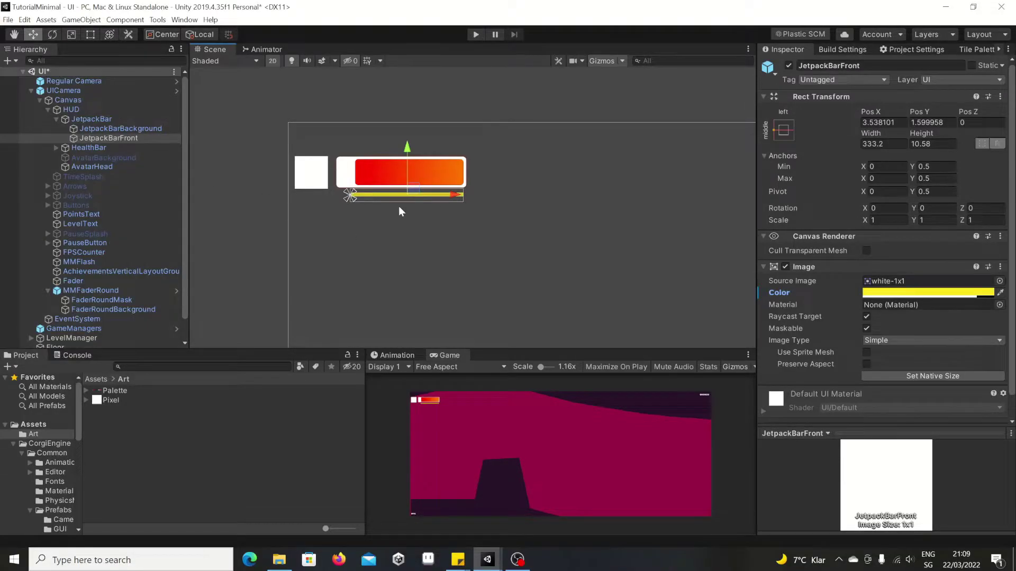
Play-test the level, flying with the jetpack to watch the yellow bar drain, then stop.
left_click(476, 35)
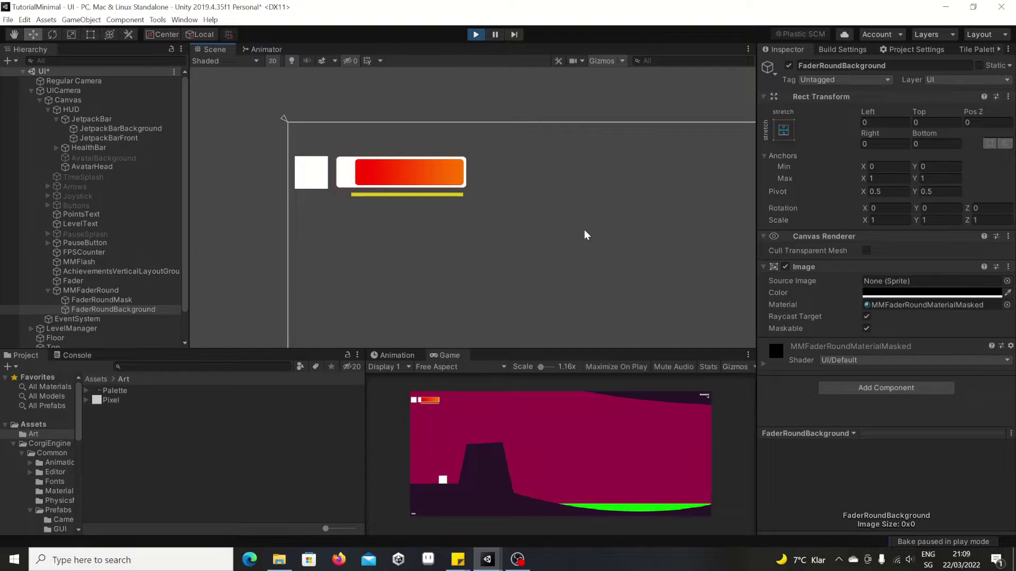
left_click(589, 501)
key("space")
key("space")
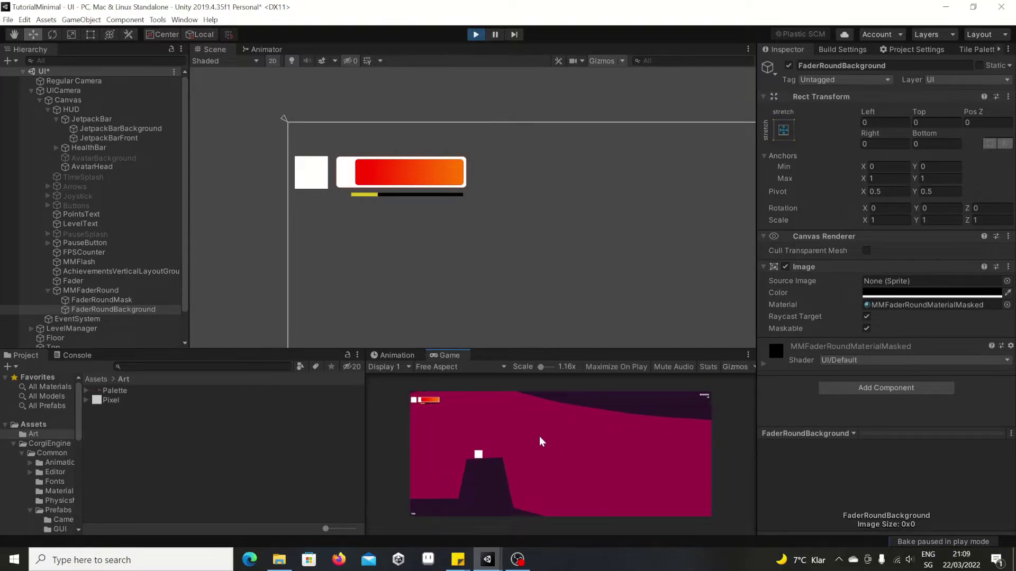
left_click(476, 35)
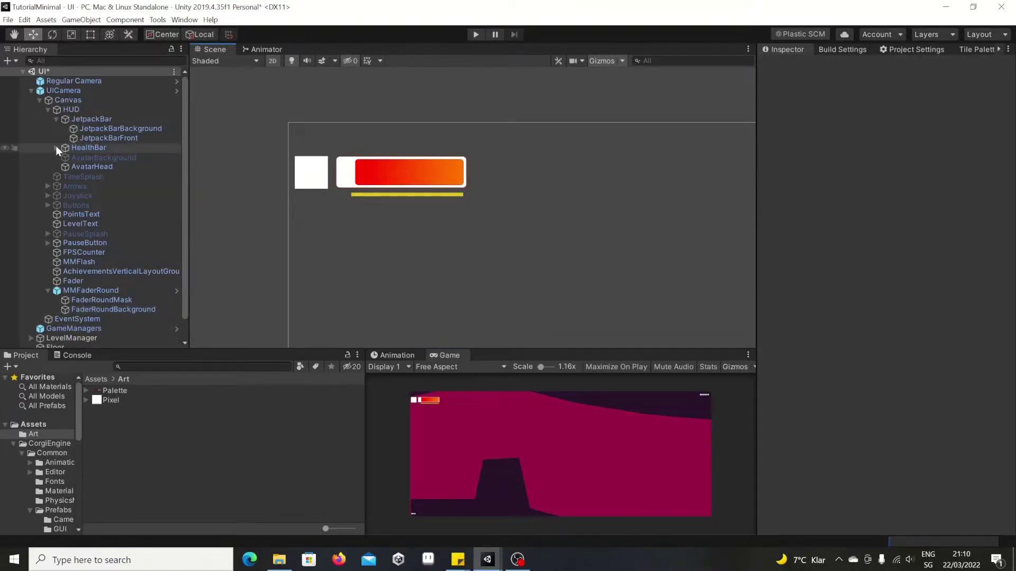
left_click(56, 148)
Inspect the HealthBarBackground and HealthBarFront images in the Inspector.
left_click(107, 157)
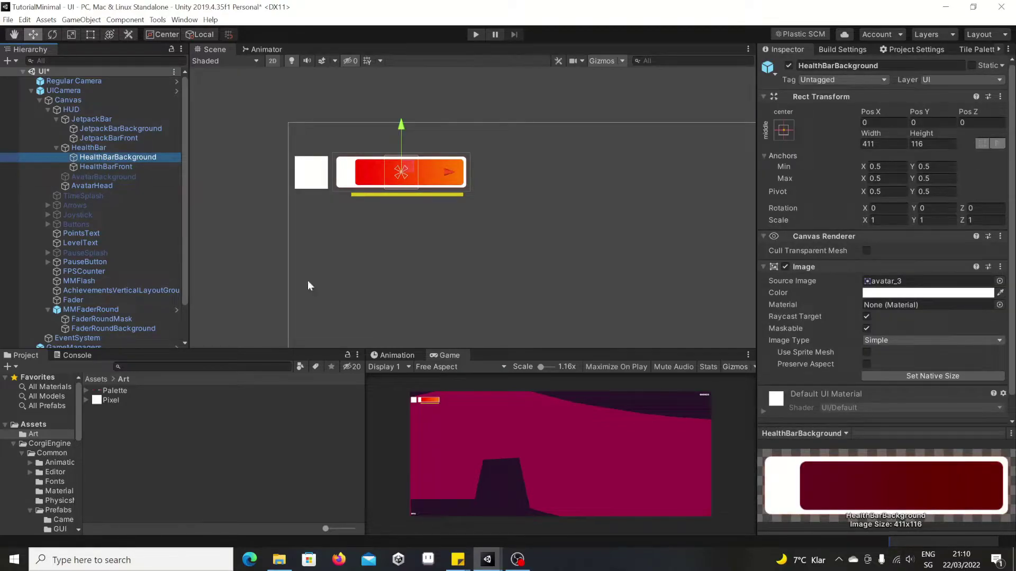
left_click(87, 168)
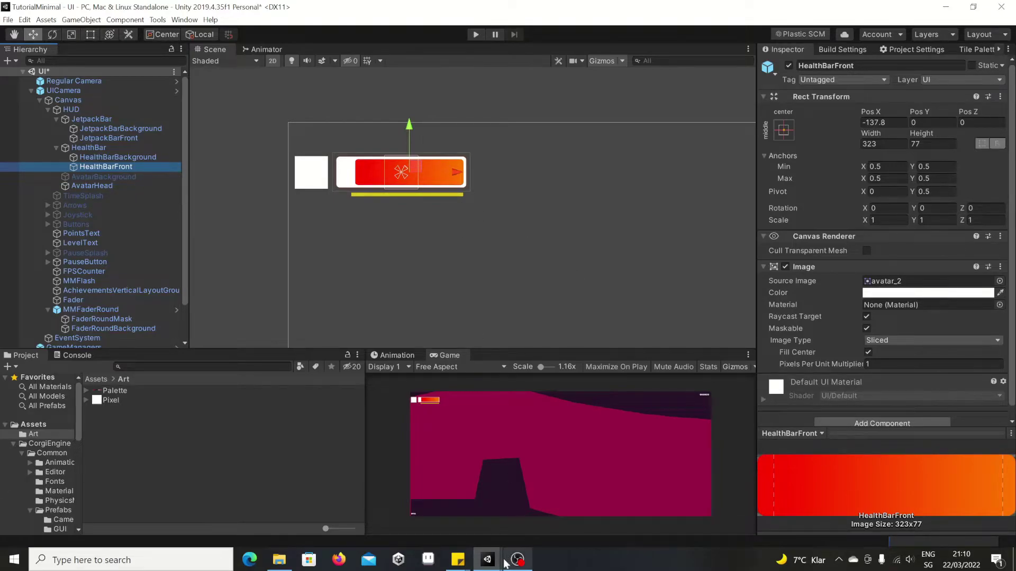
mouse_move(488, 559)
left_click(531, 506)
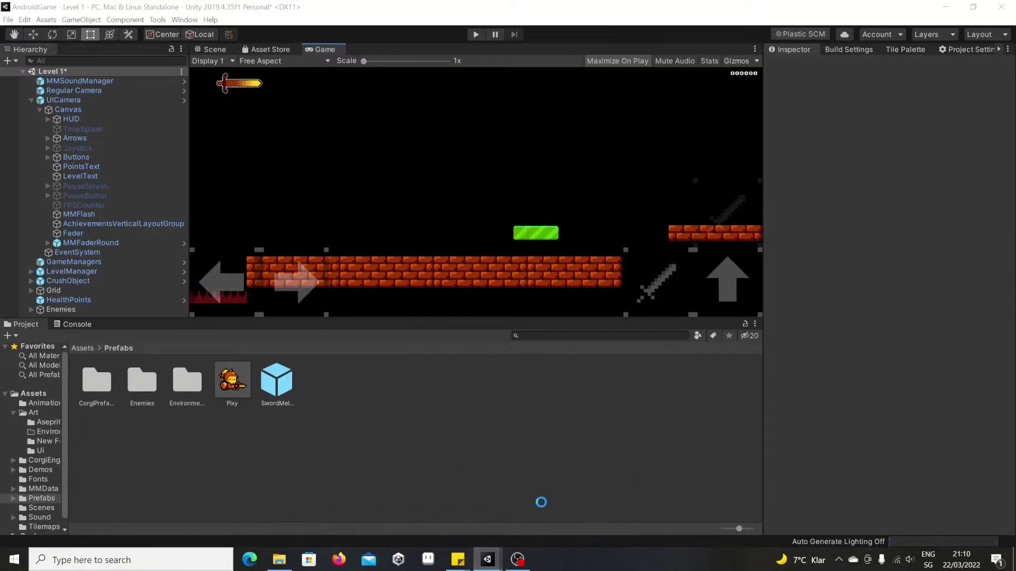
scroll(239, 85, "up", 3)
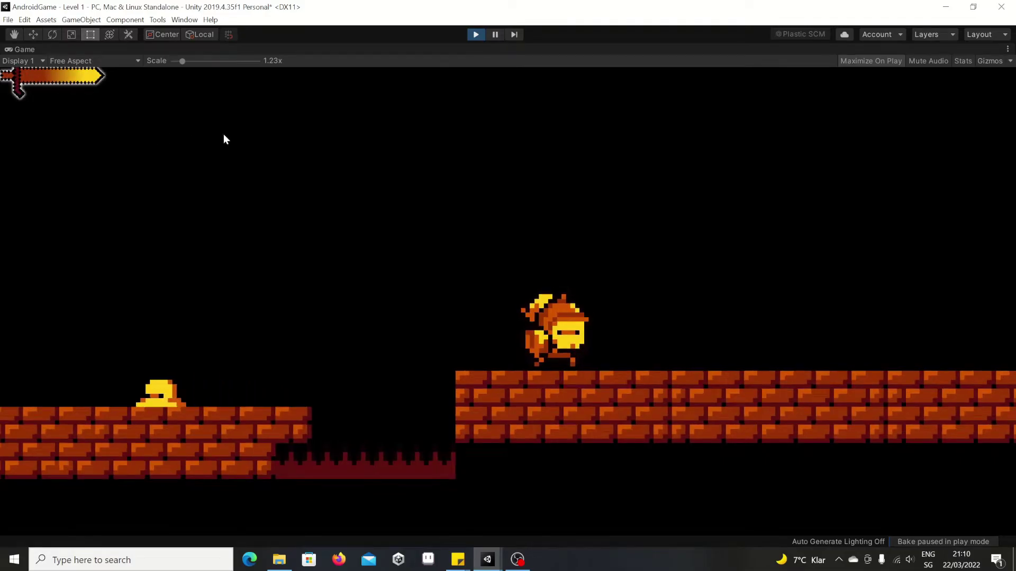
left_click_drag(179, 62, 168, 61)
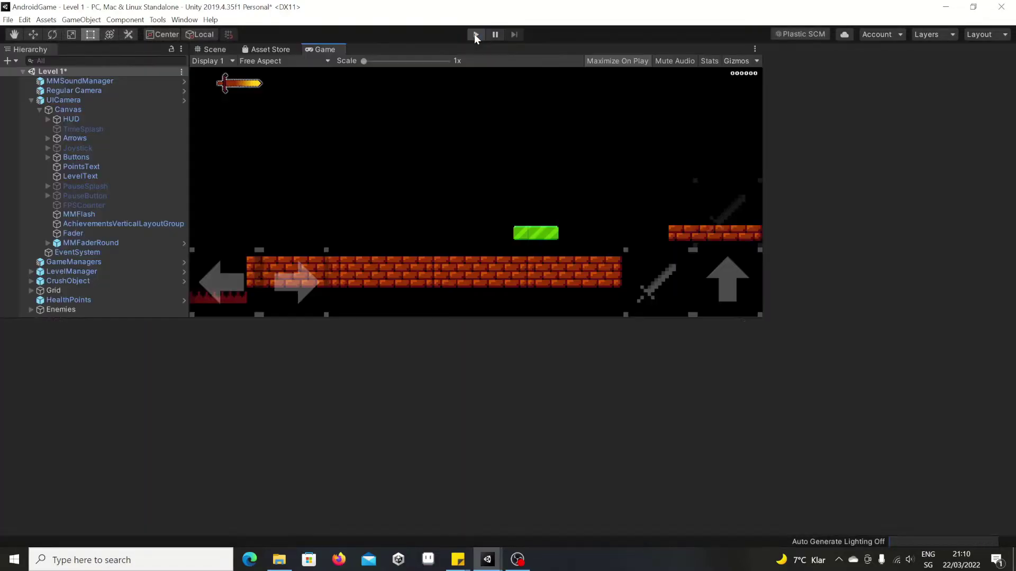
left_click(475, 34)
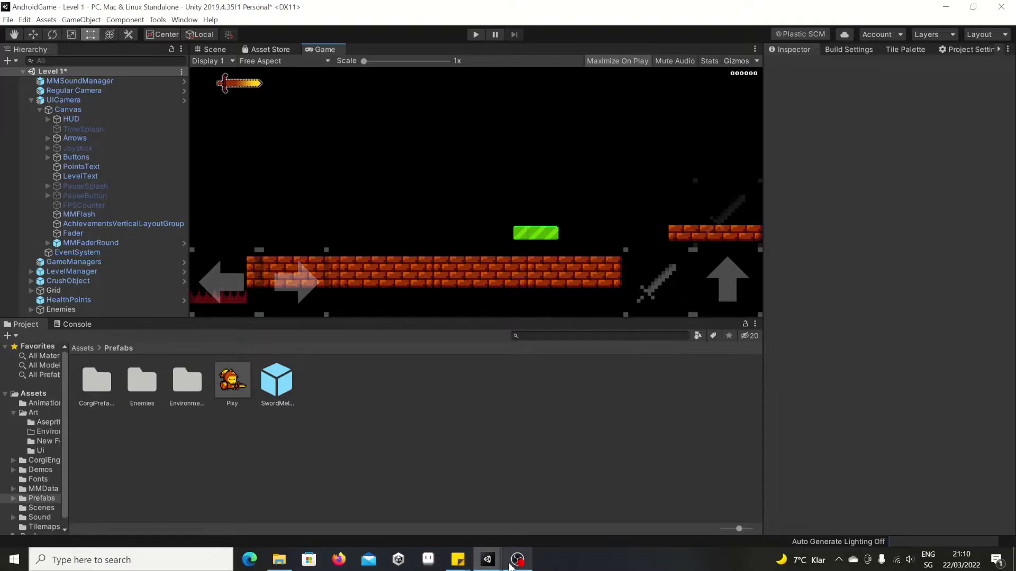
mouse_move(398, 560)
left_click(434, 494)
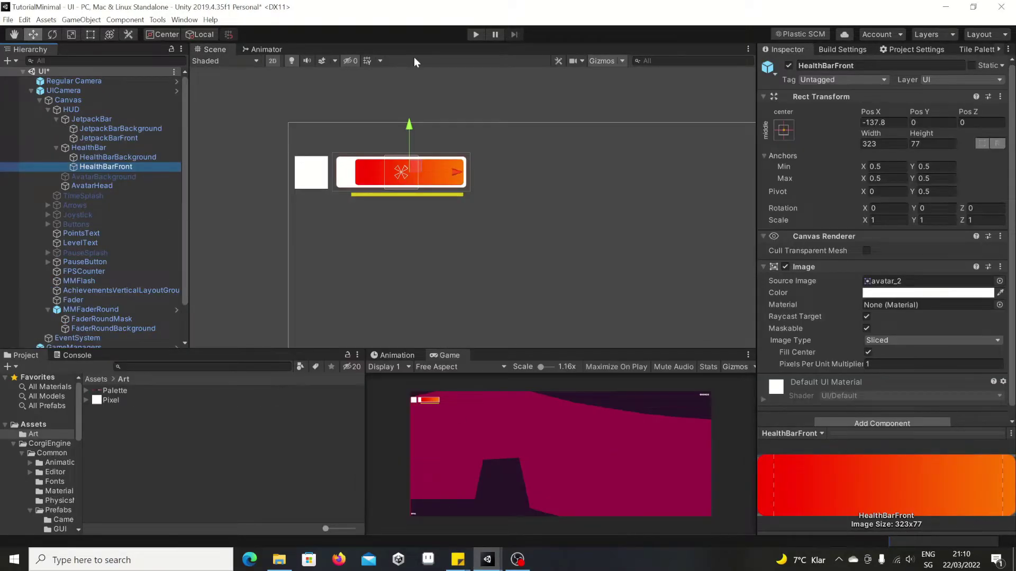
Set HealthBarBackground's Image Color to black.
left_click(456, 85)
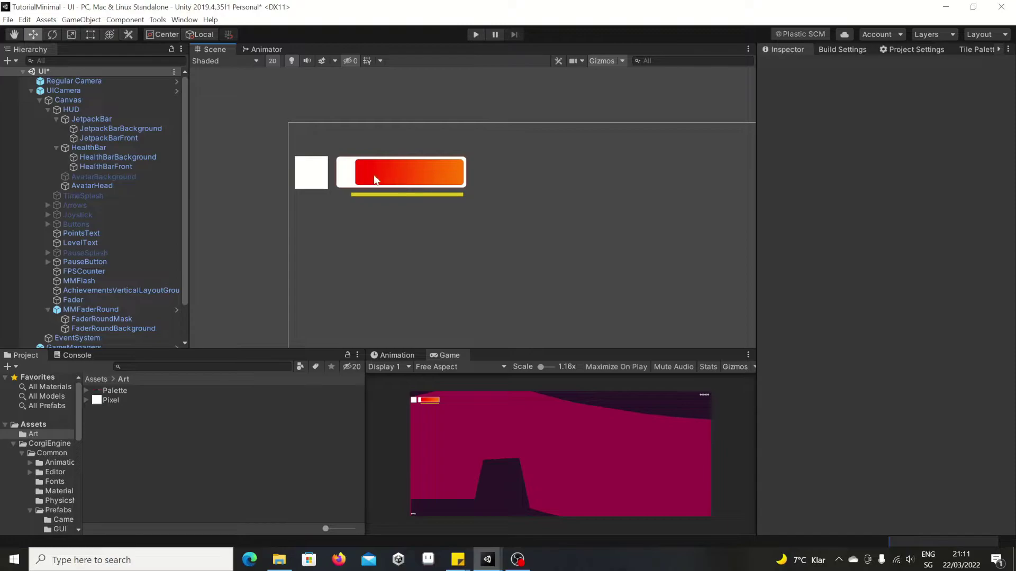
left_click(119, 157)
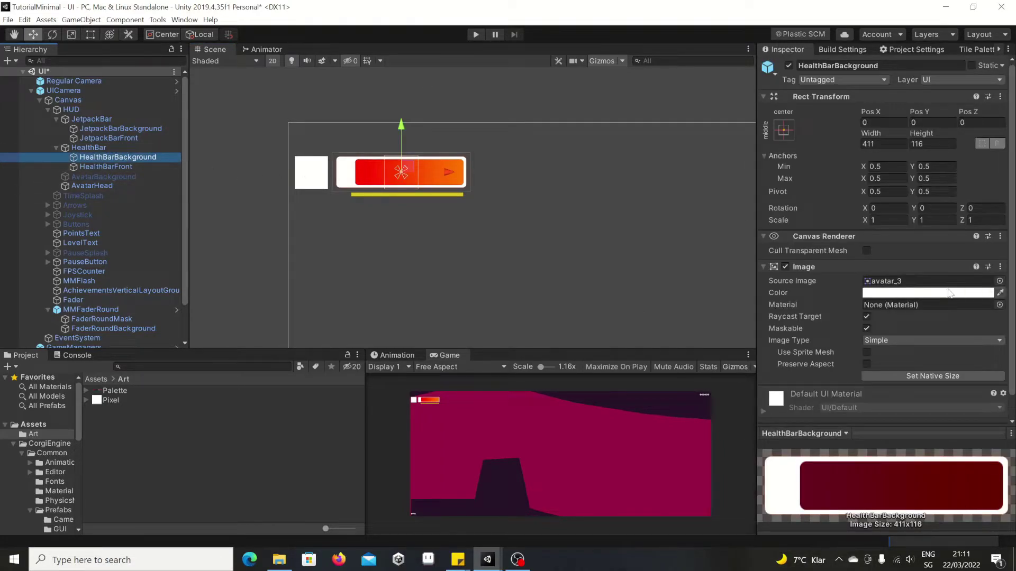
left_click(928, 293)
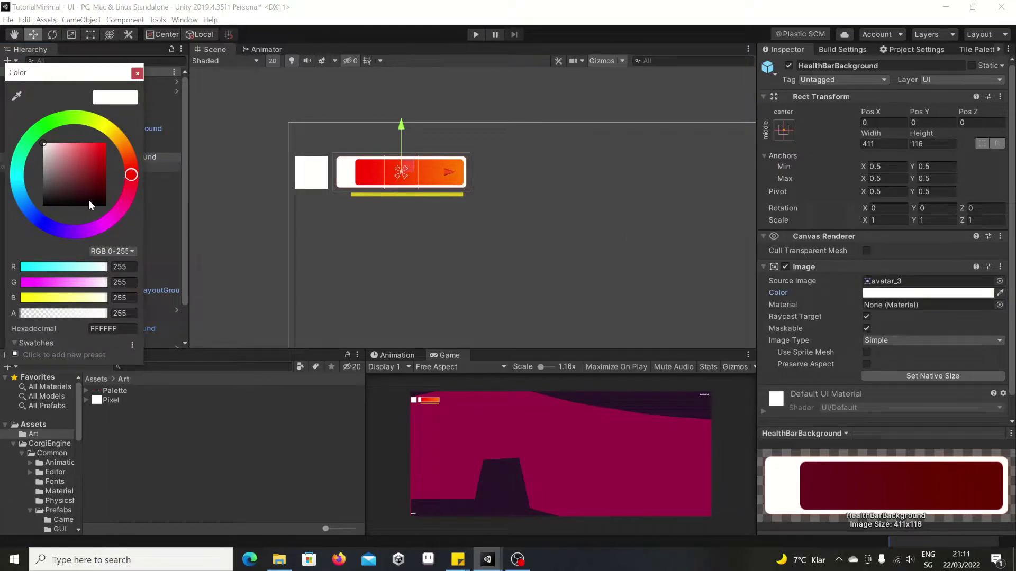
left_click_drag(95, 204, 104, 211)
left_click(252, 206)
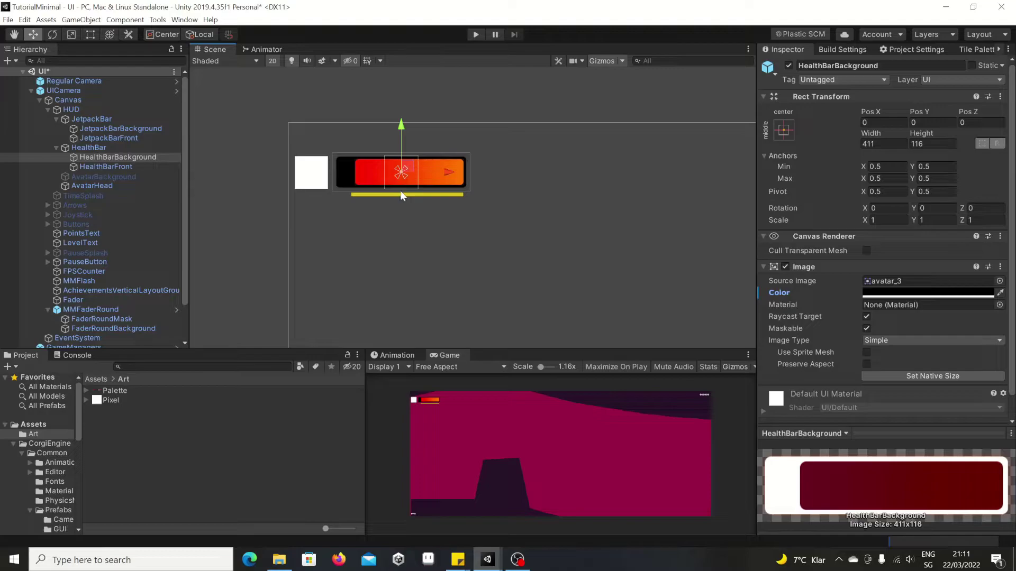
Play-test the level, moving and jumping to watch the health bar, then stop.
left_click(475, 33)
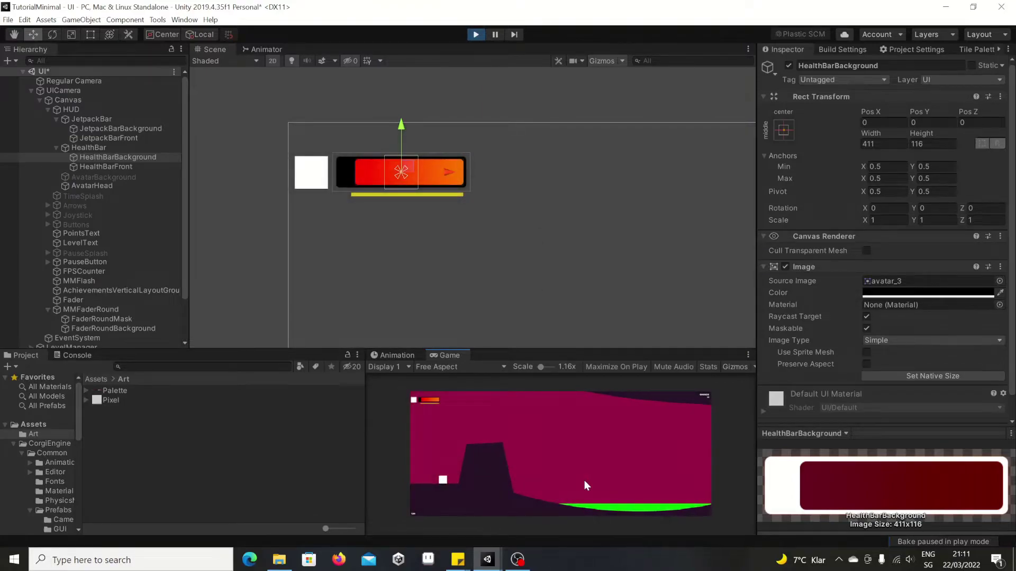
key("Right")
key("space")
key("Right")
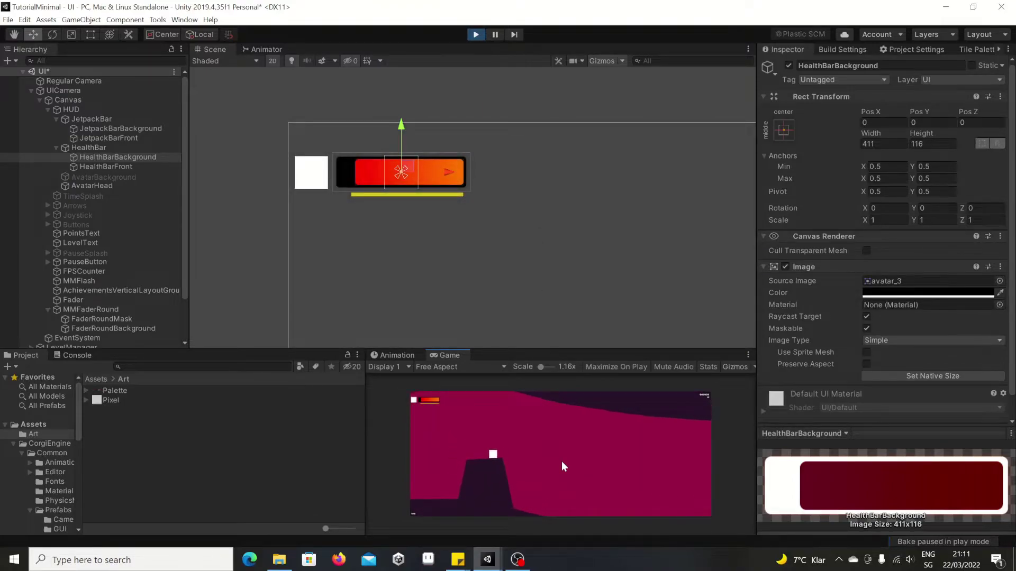
key("Left")
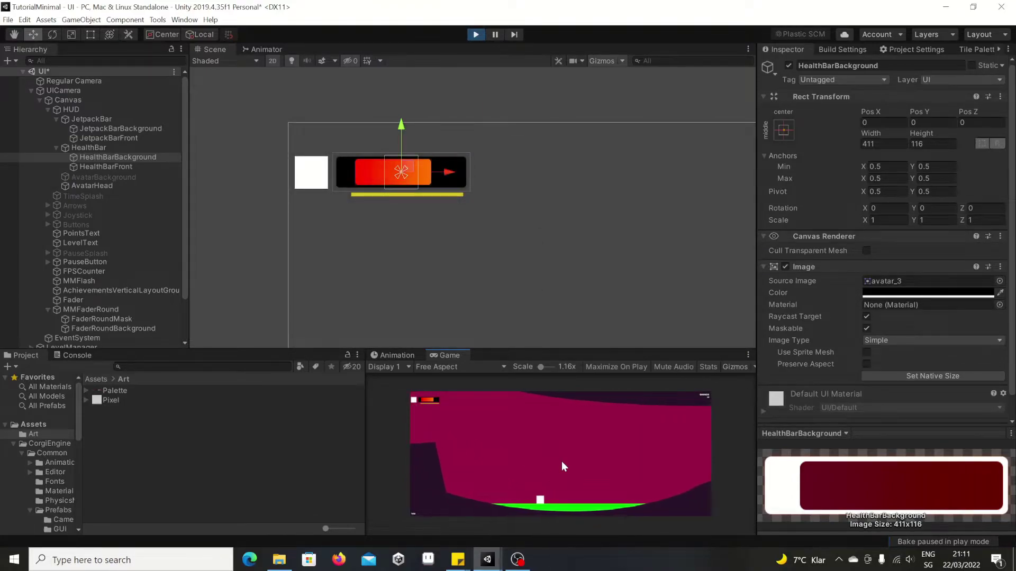
key("Left")
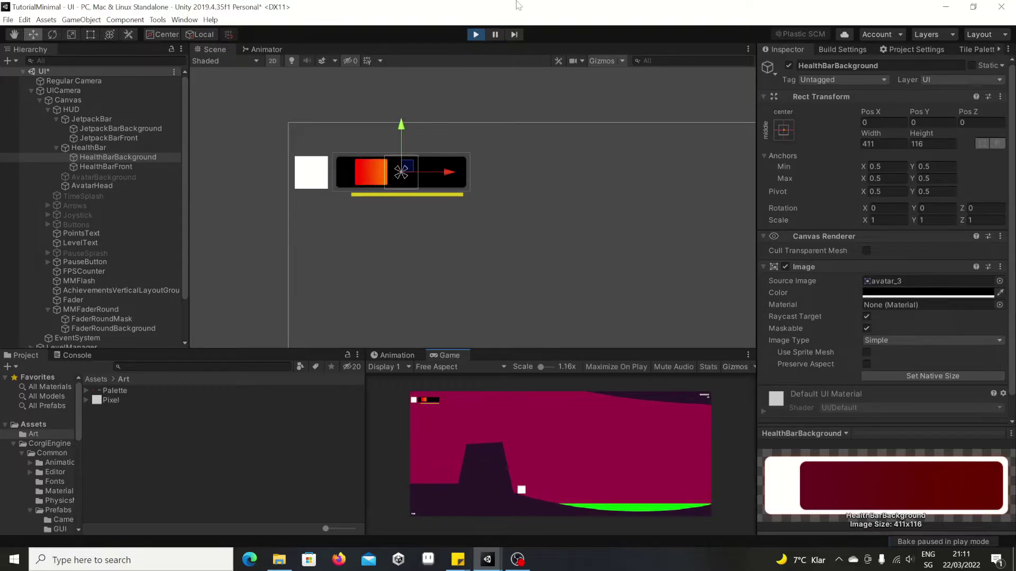
left_click(480, 35)
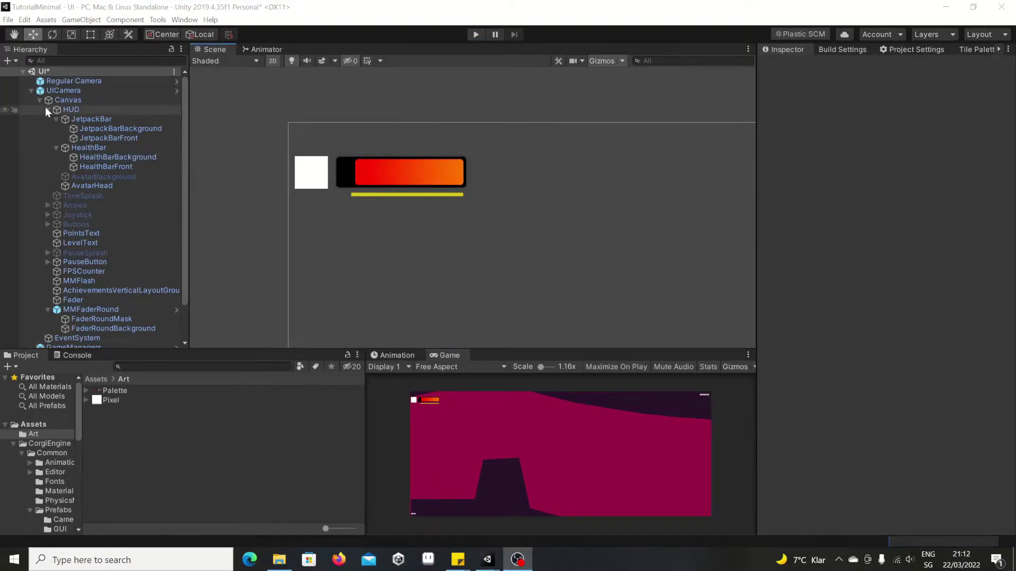
Disable JetpackBar to remove it from the HUD, then frame PointsText in the Scene view.
left_click(48, 109)
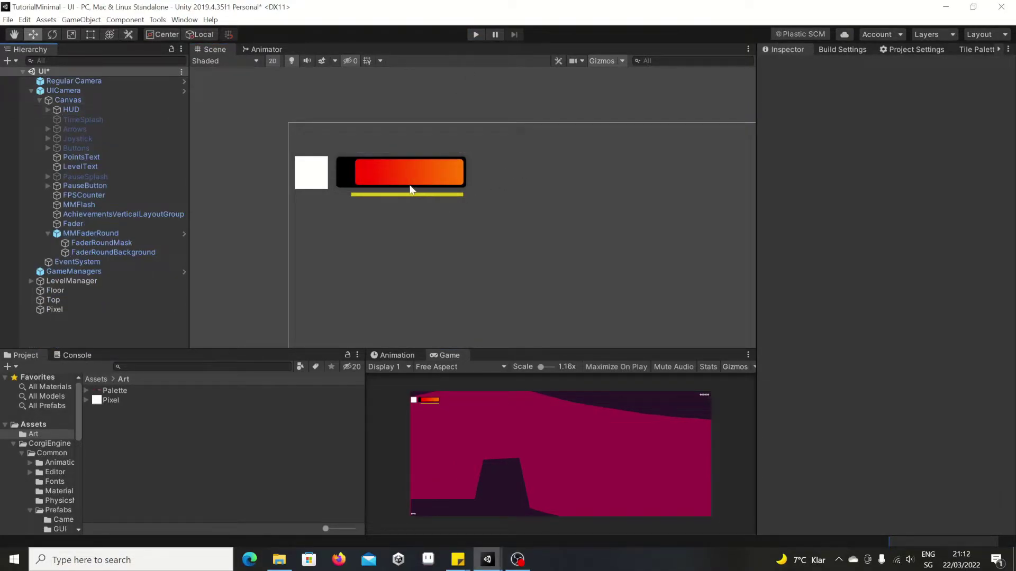
left_click(47, 109)
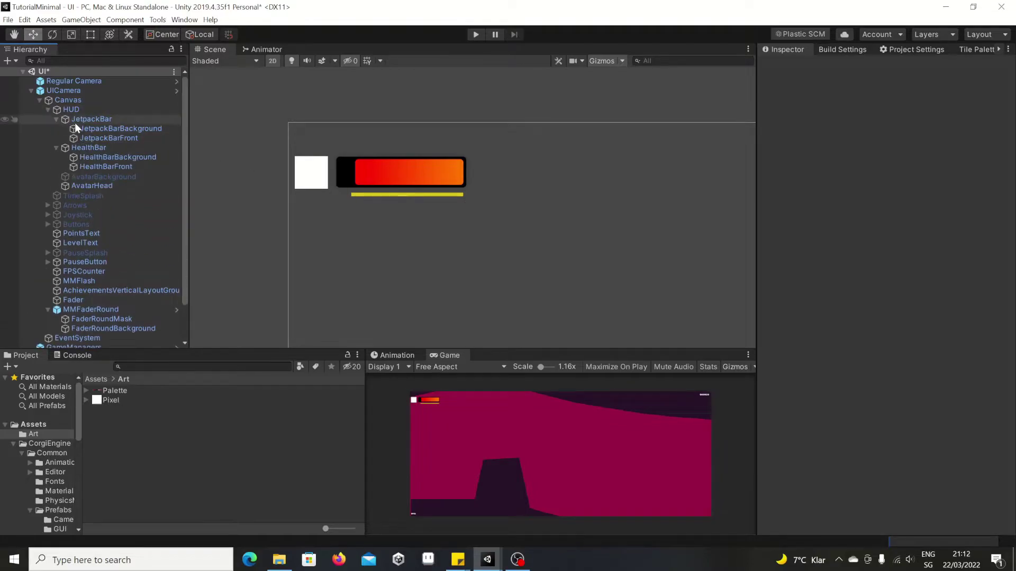
left_click(75, 119)
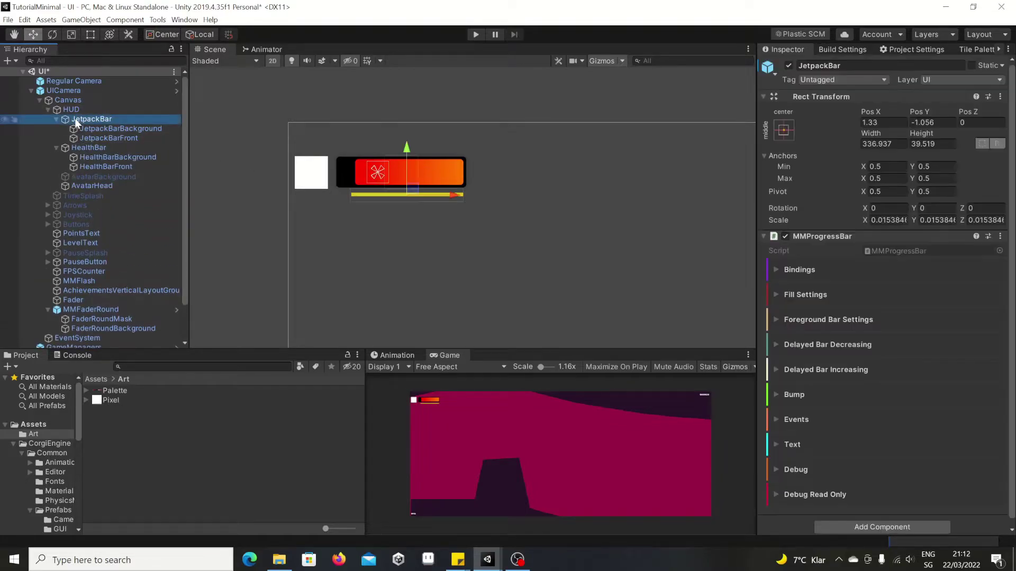
left_click(789, 65)
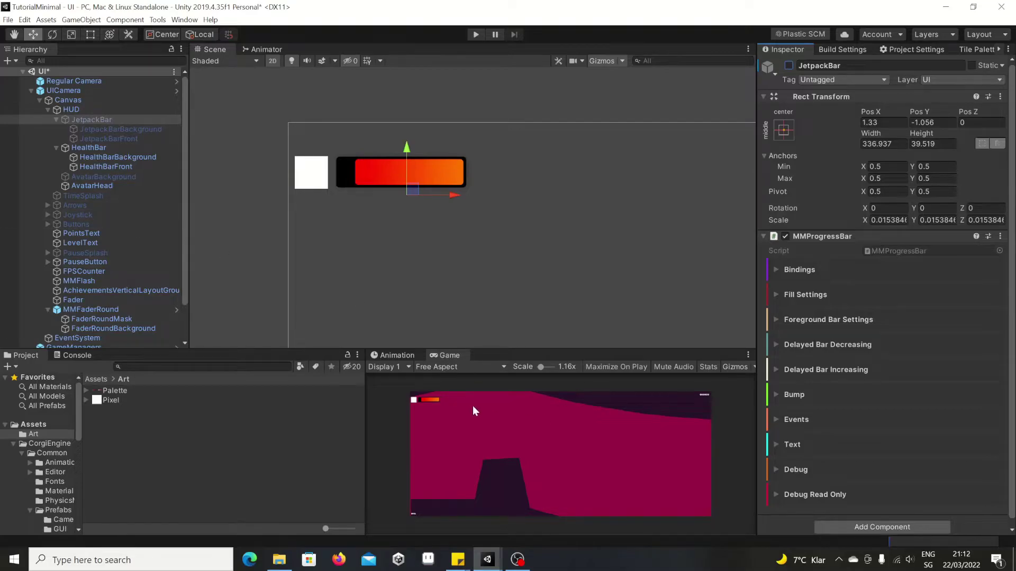
left_click(48, 109)
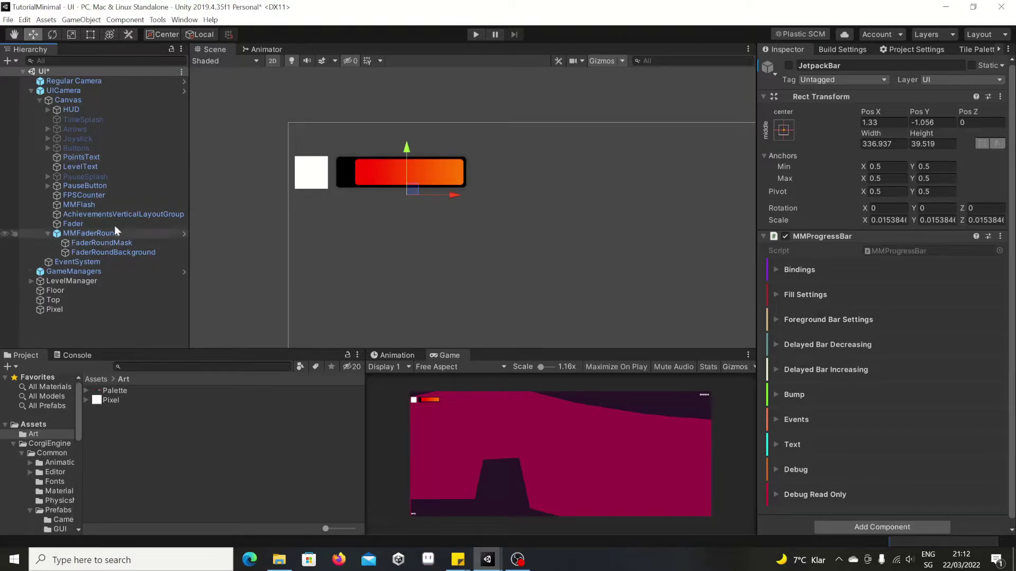
double_click(103, 158)
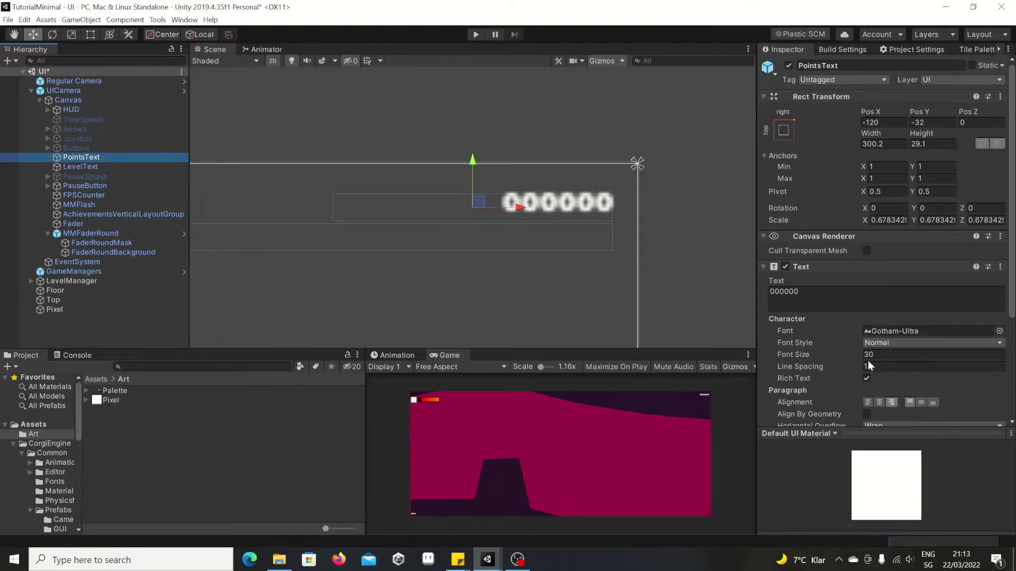
Switch PointsText's font from Gotham-Ultra to 8-BIT WONDER.
left_click(999, 332)
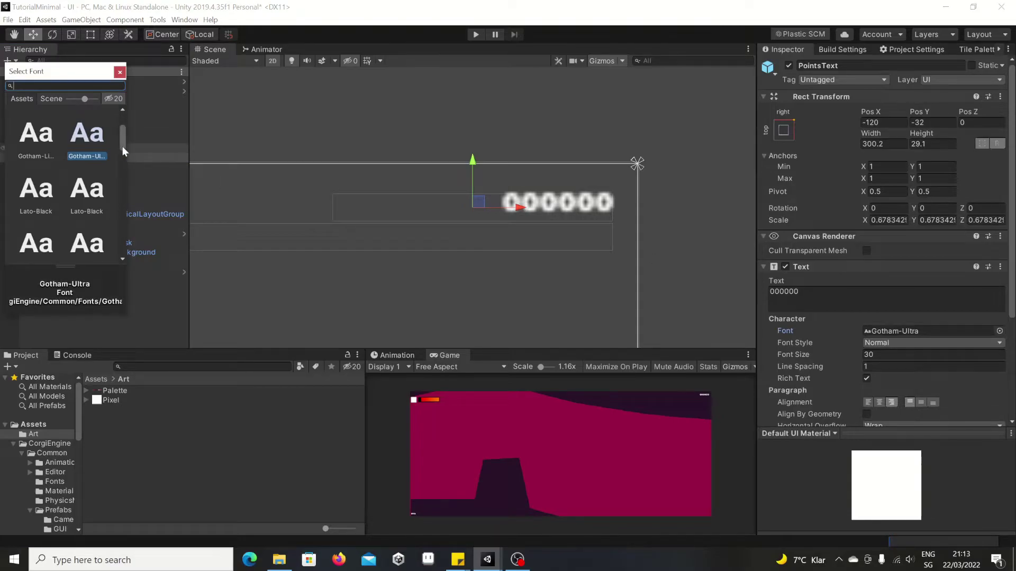
left_click_drag(123, 146, 133, 109)
left_click(87, 132)
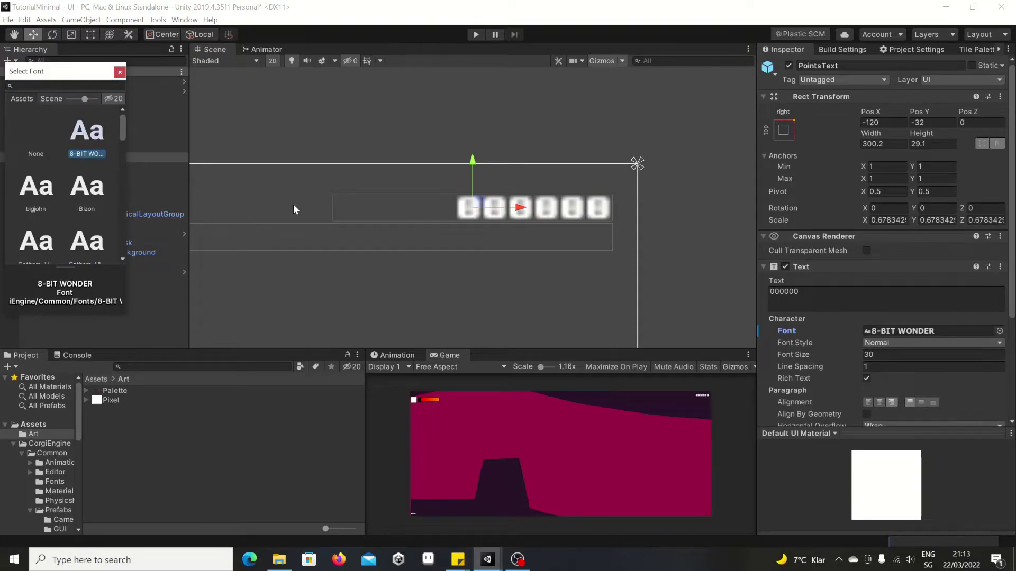
left_click(120, 74)
scroll(554, 235, "down", 2)
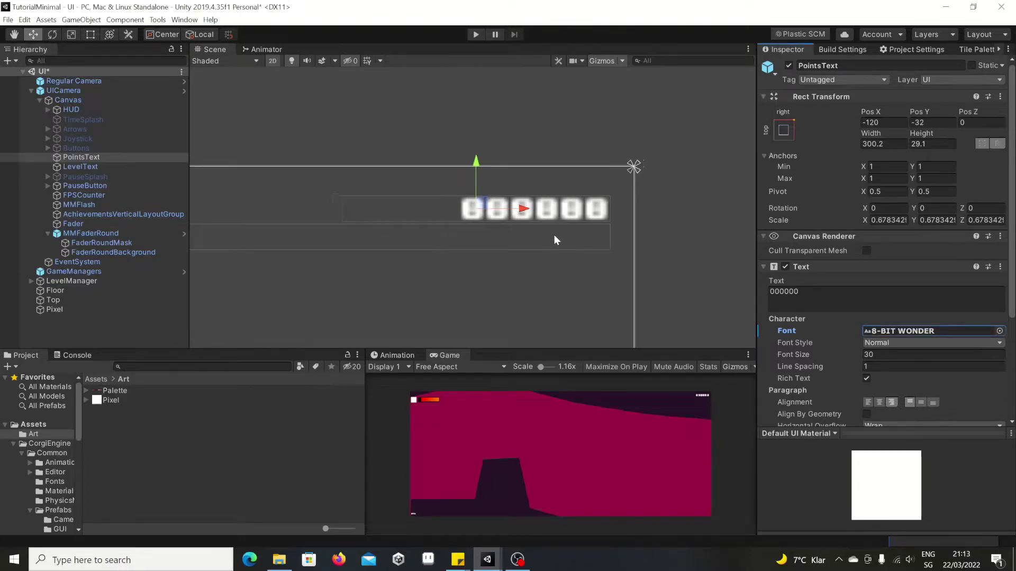
scroll(555, 236, "down", 3)
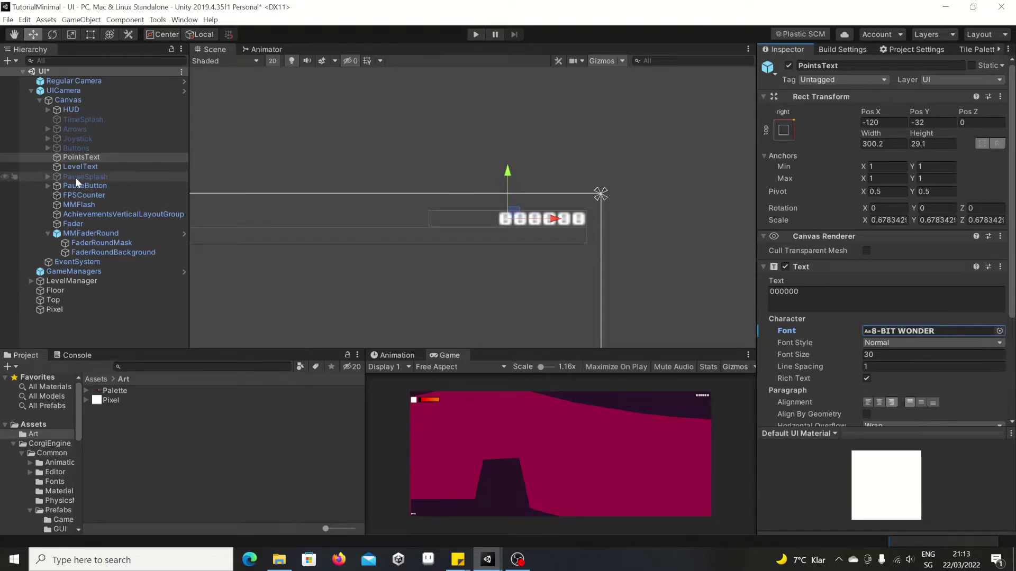
Switch LevelText's font to 8-BIT WONDER from the Font picker.
left_click(85, 167)
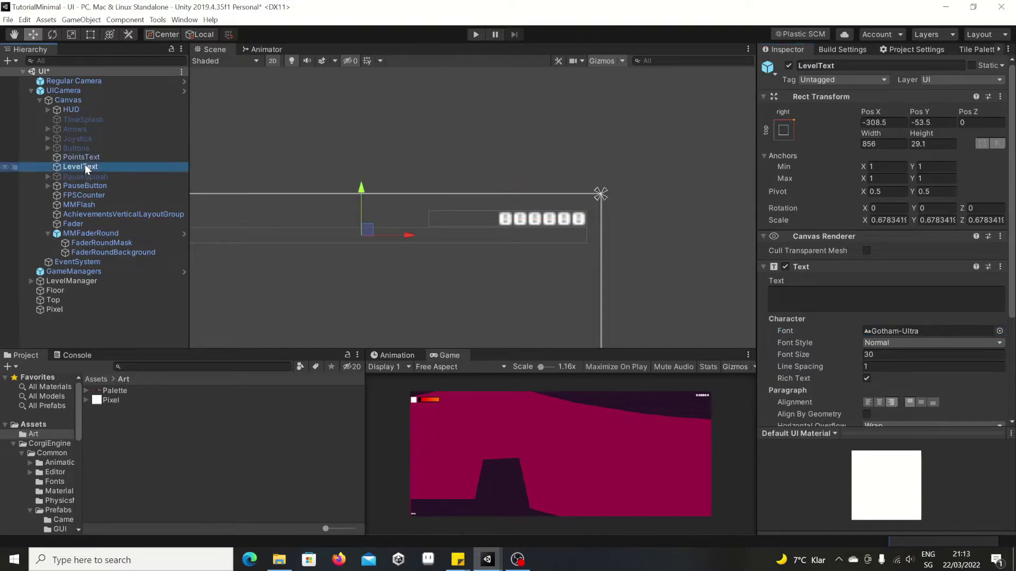
left_click(1000, 330)
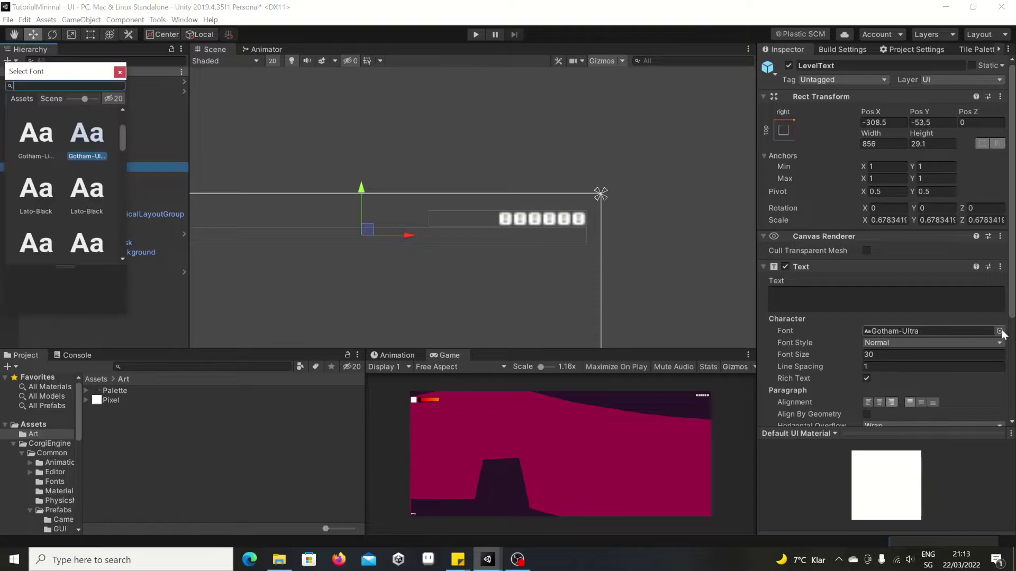
left_click_drag(123, 145, 121, 91)
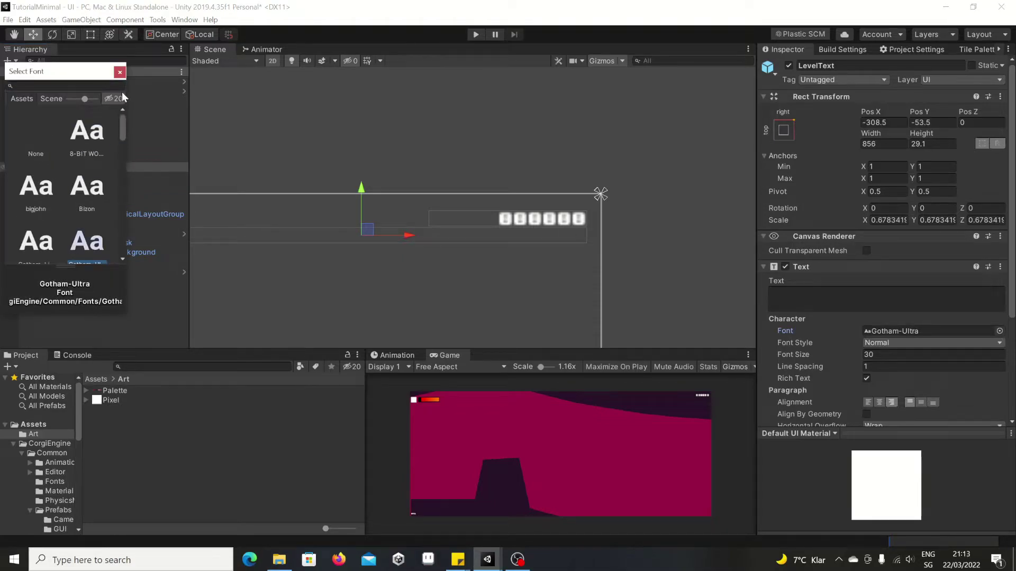
left_click(87, 132)
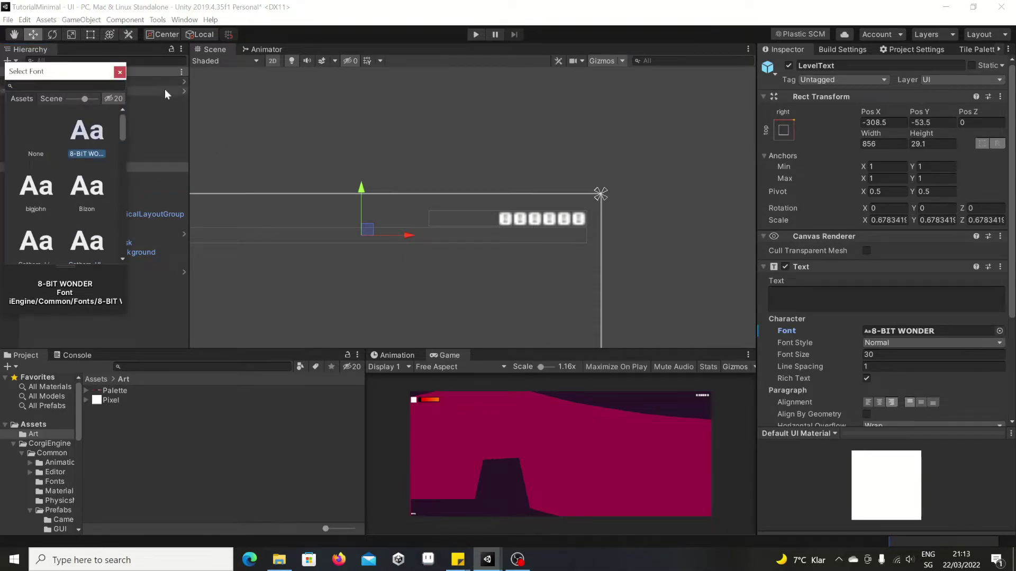
left_click(119, 71)
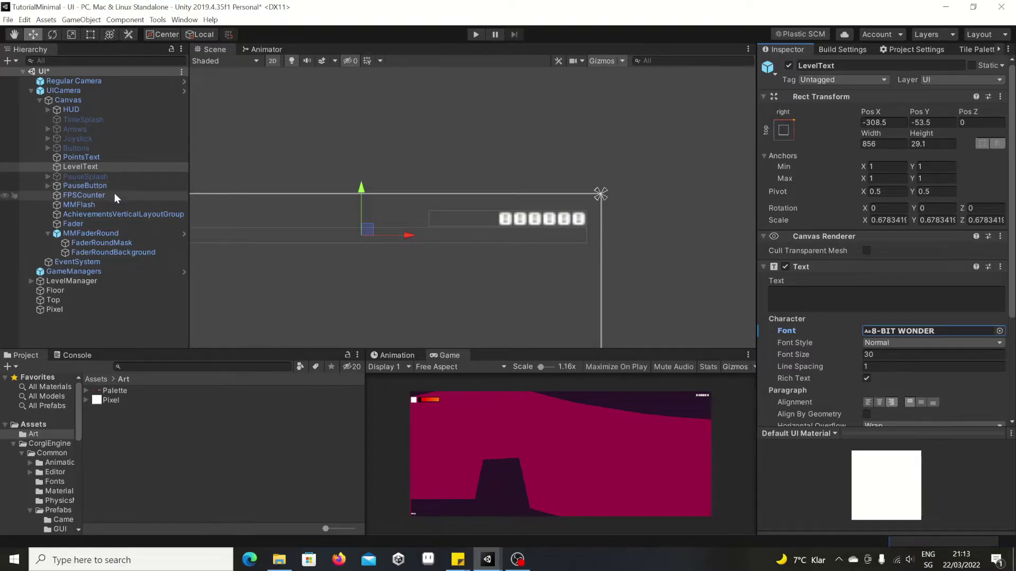
Deactivate the FPSCounter object so the frame-rate readout disappears from the HUD.
left_click(84, 195)
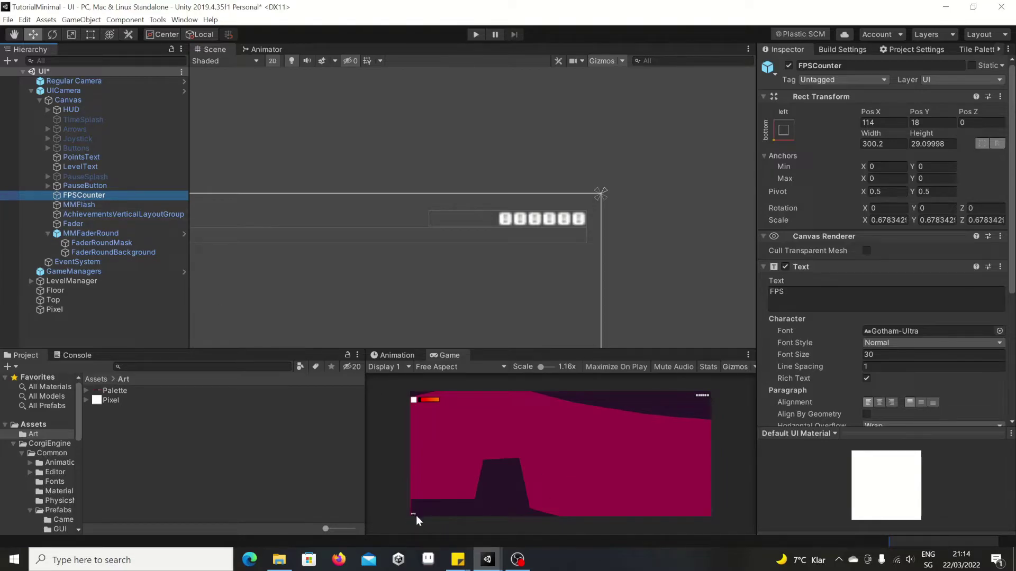
key("f")
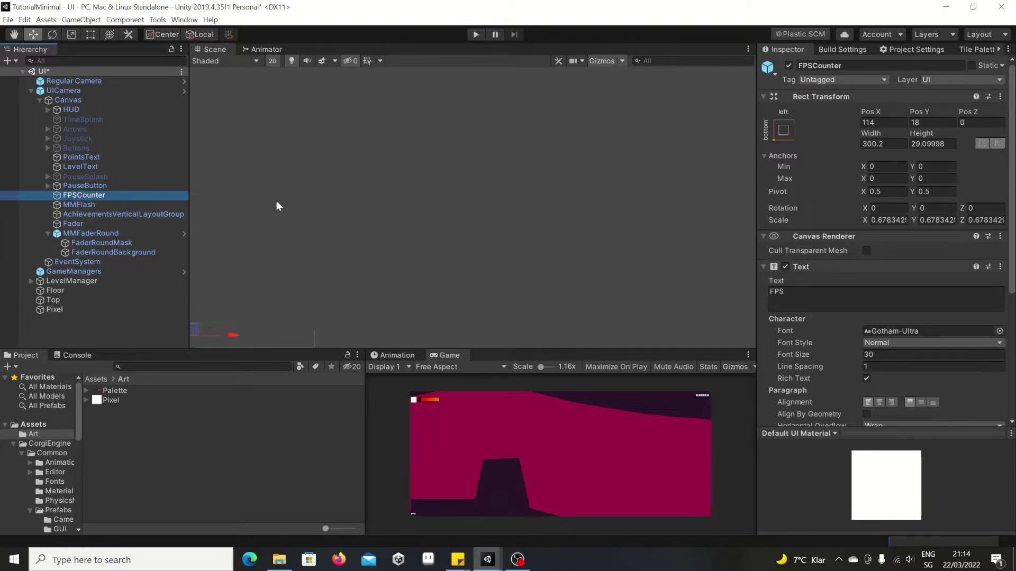
scroll(464, 183, "down", 3)
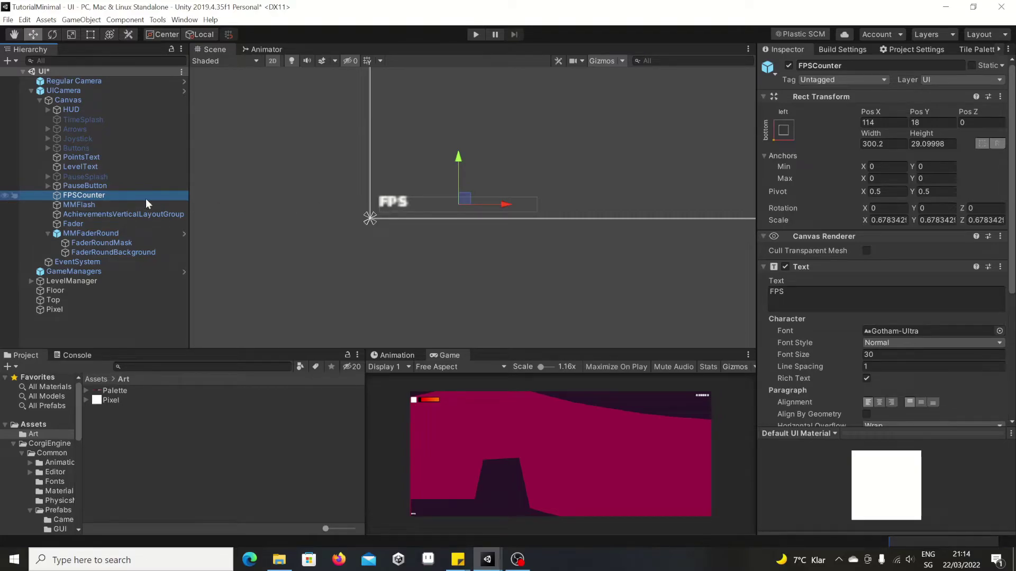
left_click(790, 66)
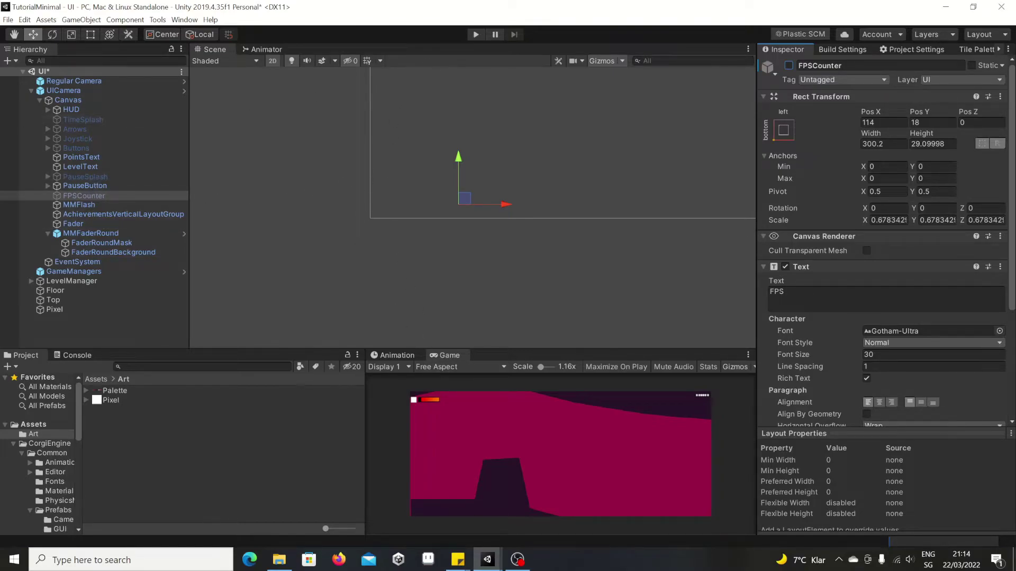
left_click(275, 313)
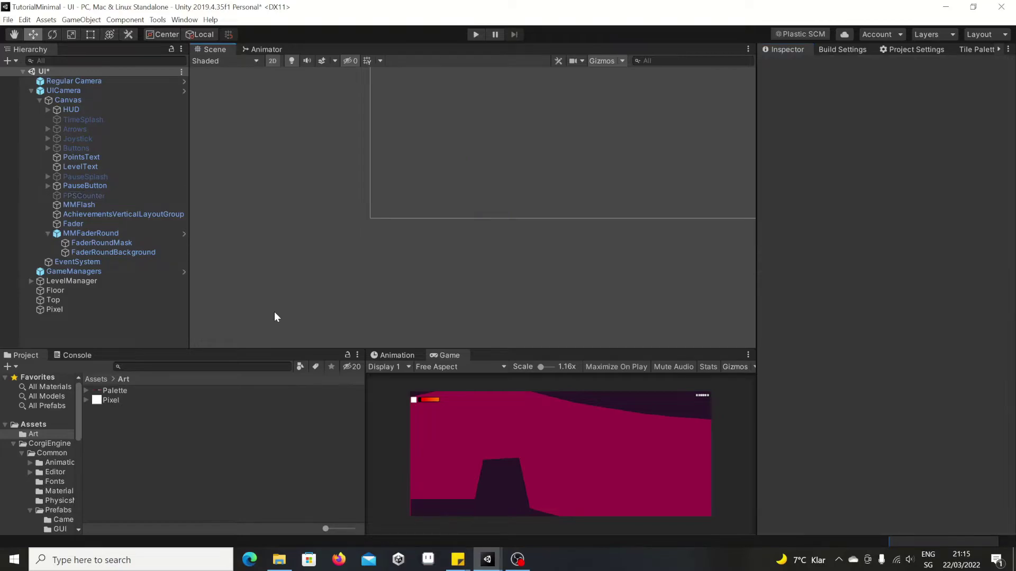
left_click(94, 177)
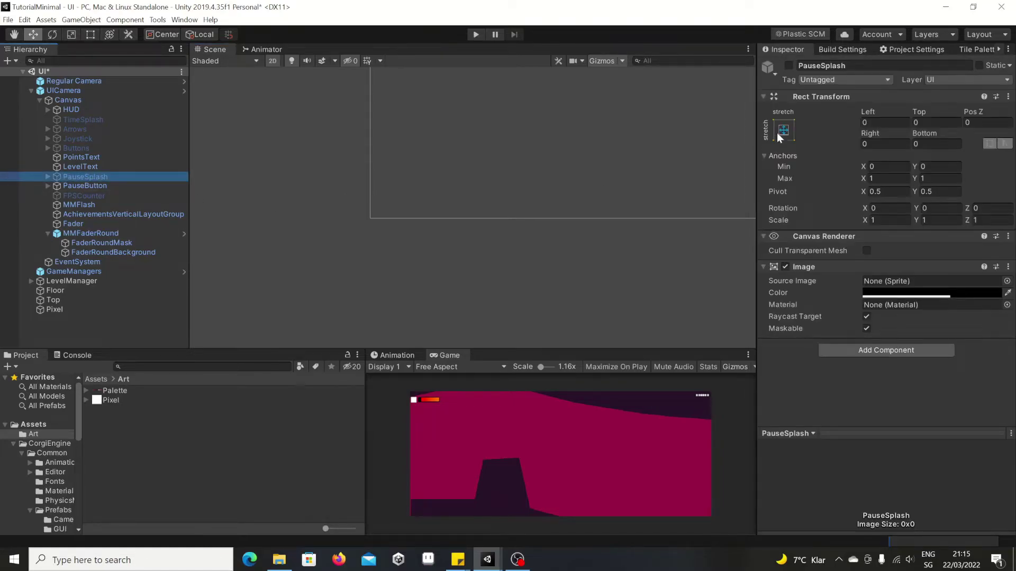
left_click(789, 67)
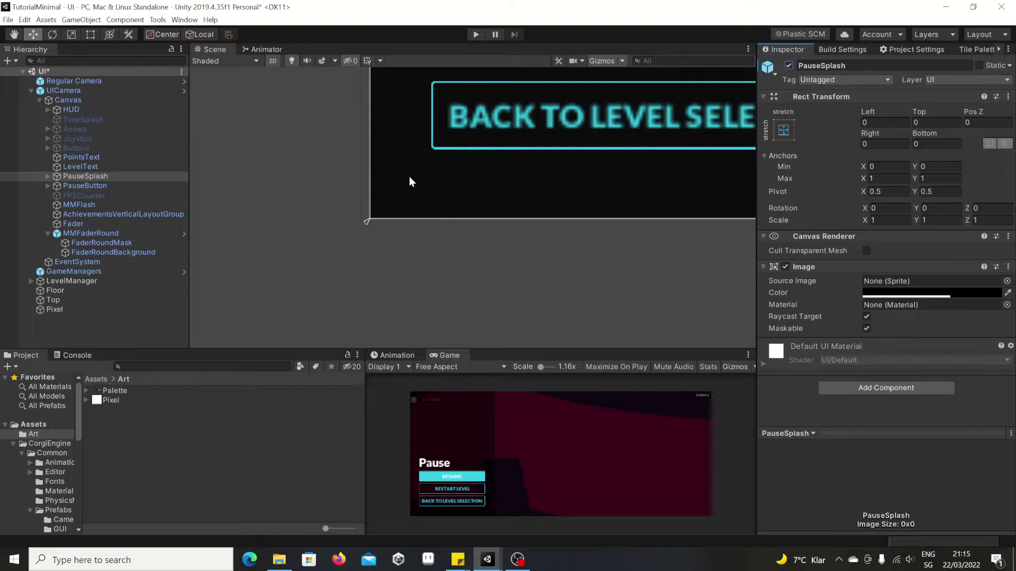
scroll(565, 135, "down", 4)
scroll(597, 116, "down", 5)
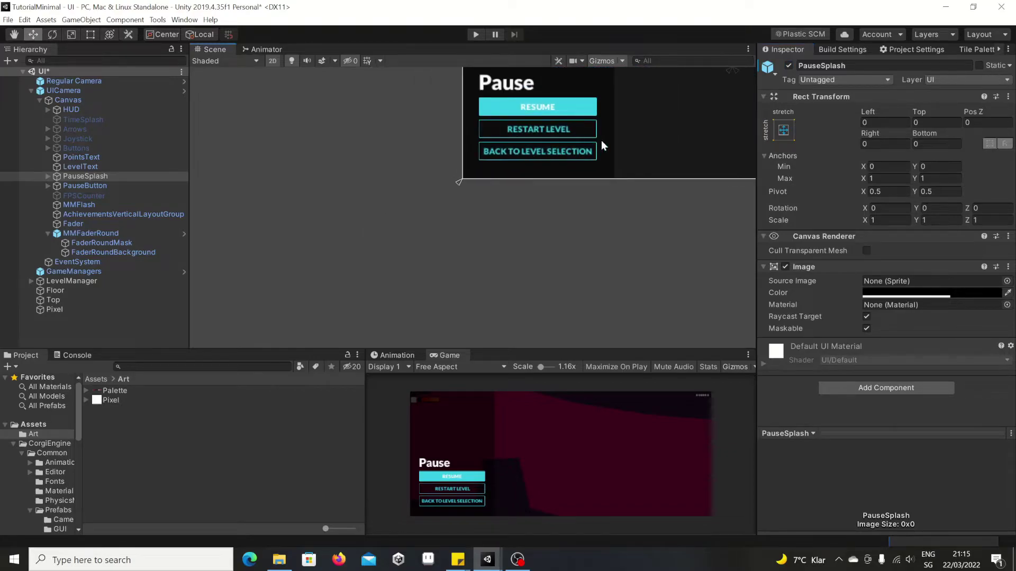
key("f")
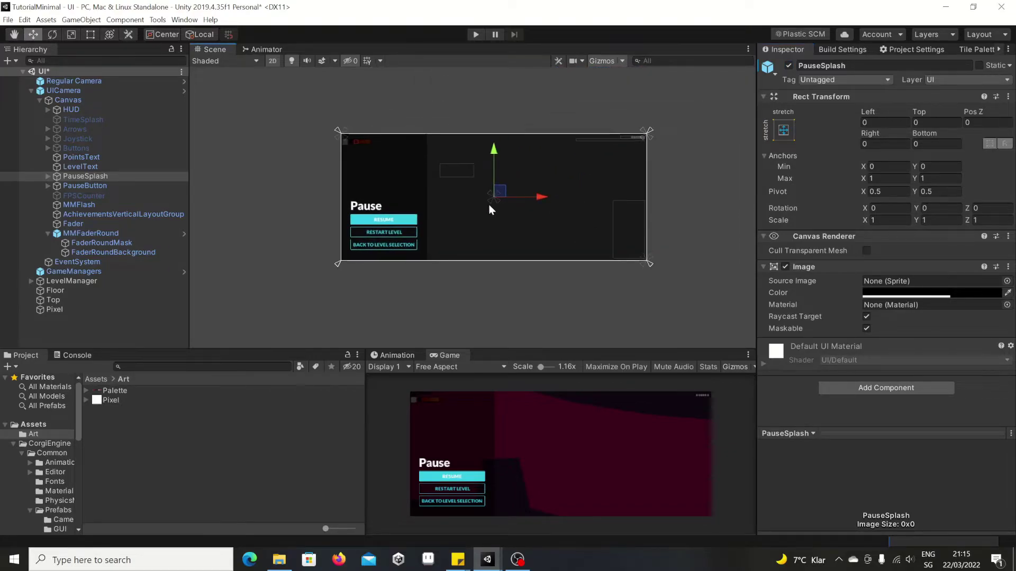
left_click(789, 65)
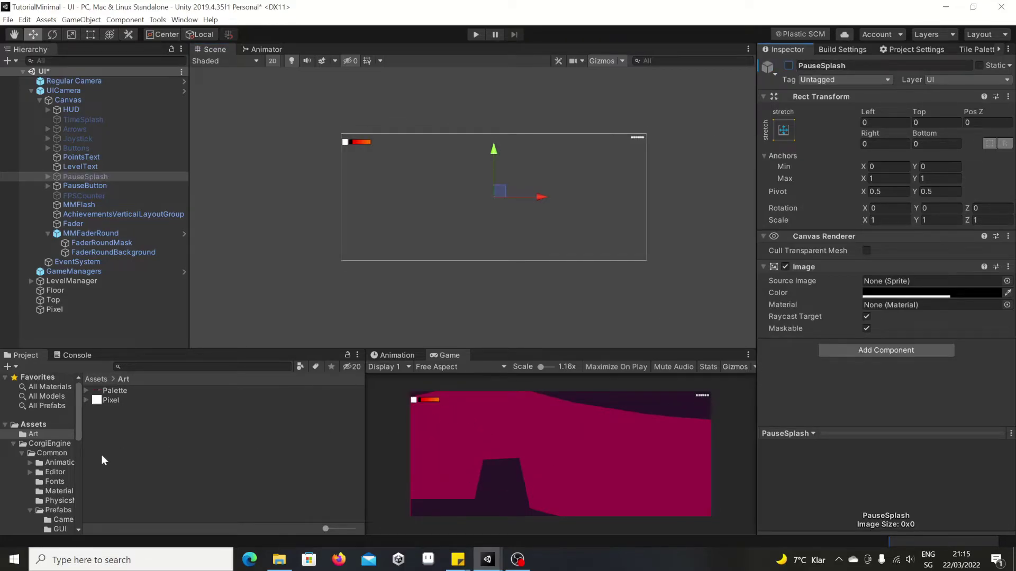
Open the Pixy prefab from Assets > Prefabs for editing.
left_click(107, 401)
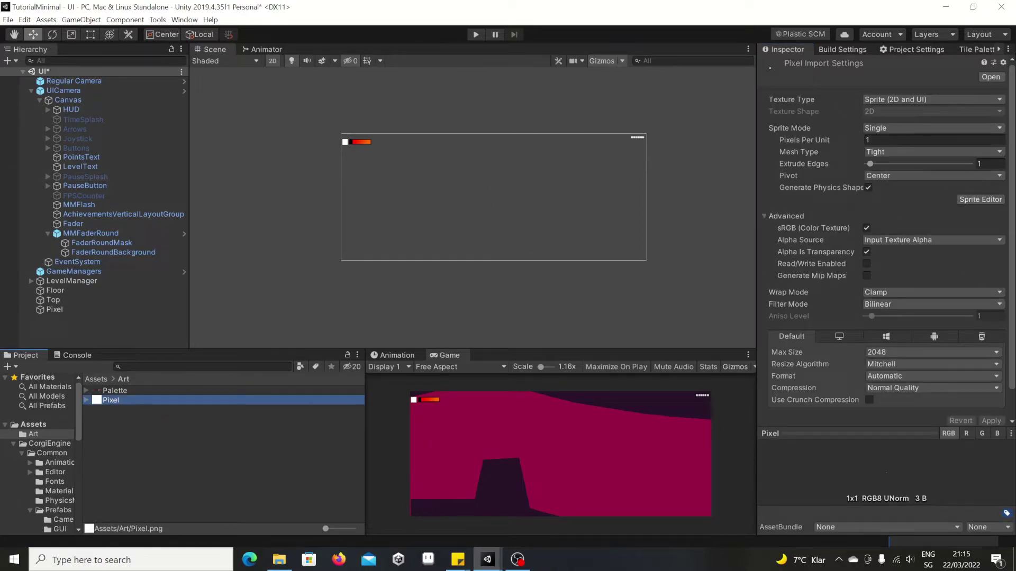
left_click(11, 446)
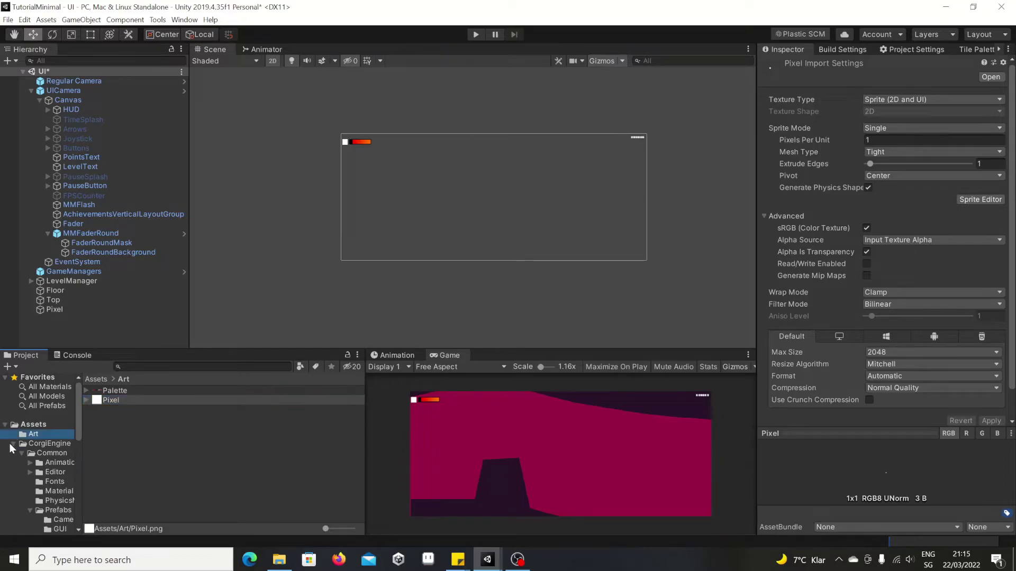
left_click(13, 444)
left_click(47, 463)
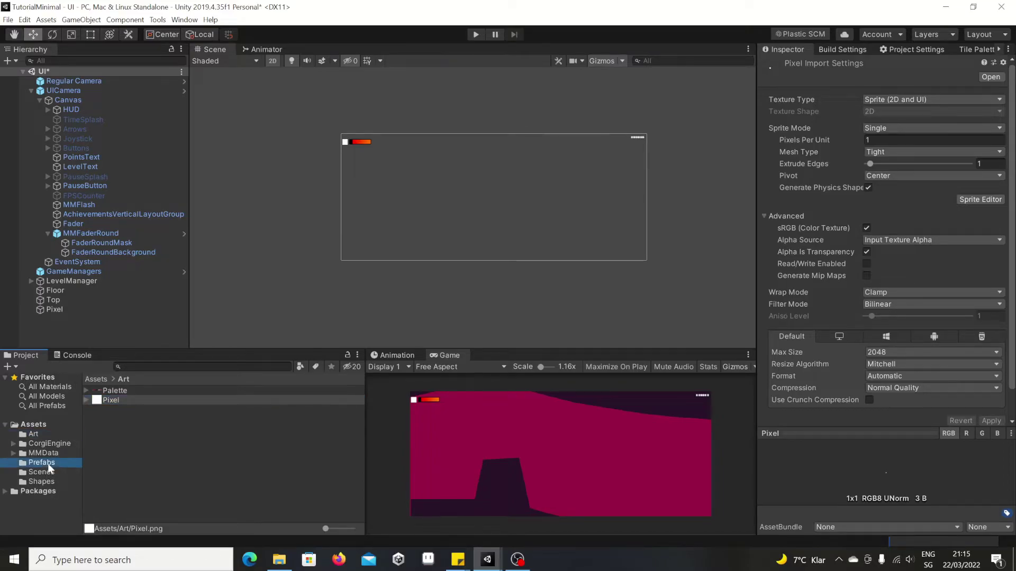
double_click(114, 437)
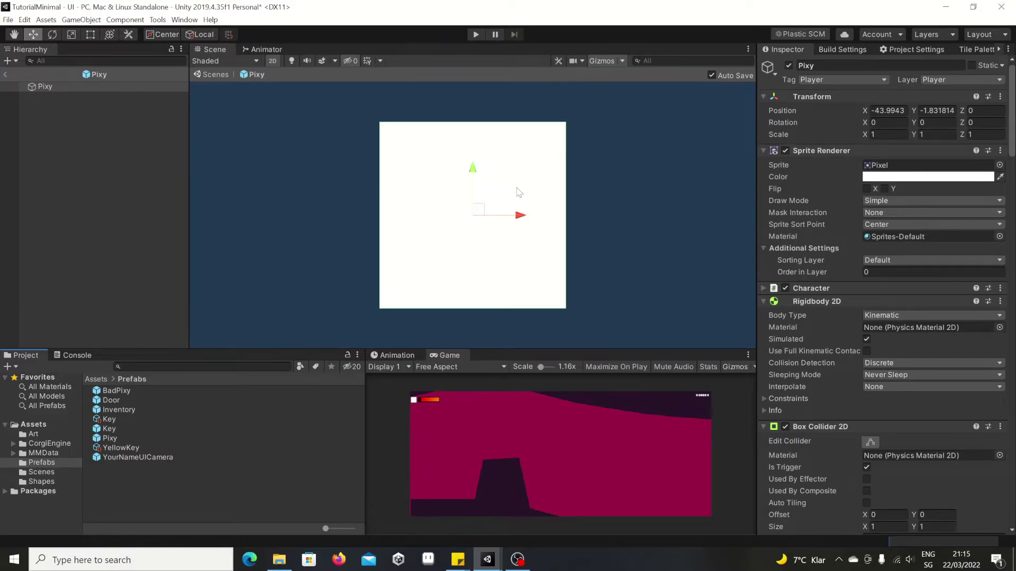
Scroll down to Pixy's Character Pause ability and start play mode.
scroll(893, 281, "down", 3)
scroll(889, 278, "down", 15)
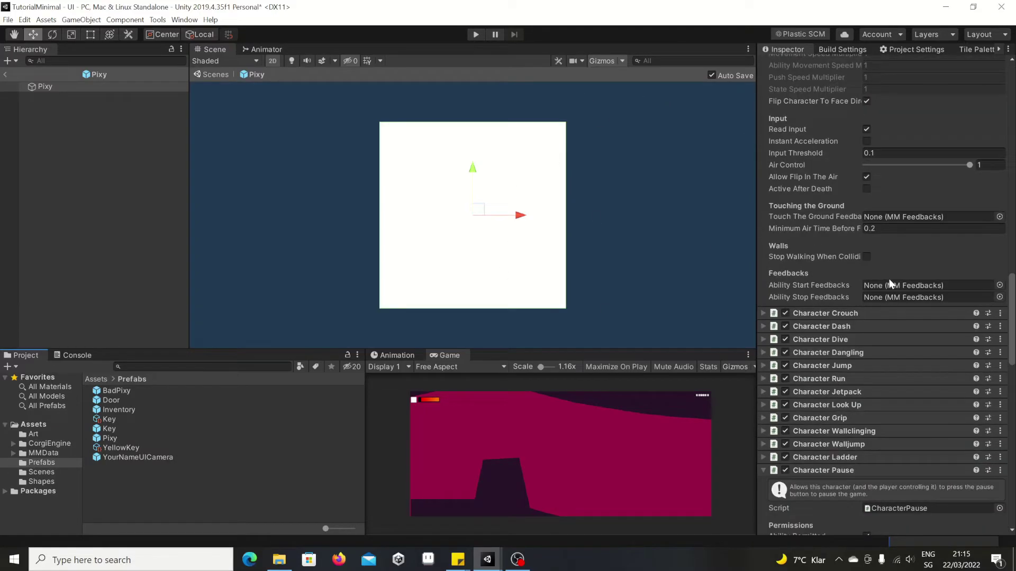
scroll(889, 278, "down", 8)
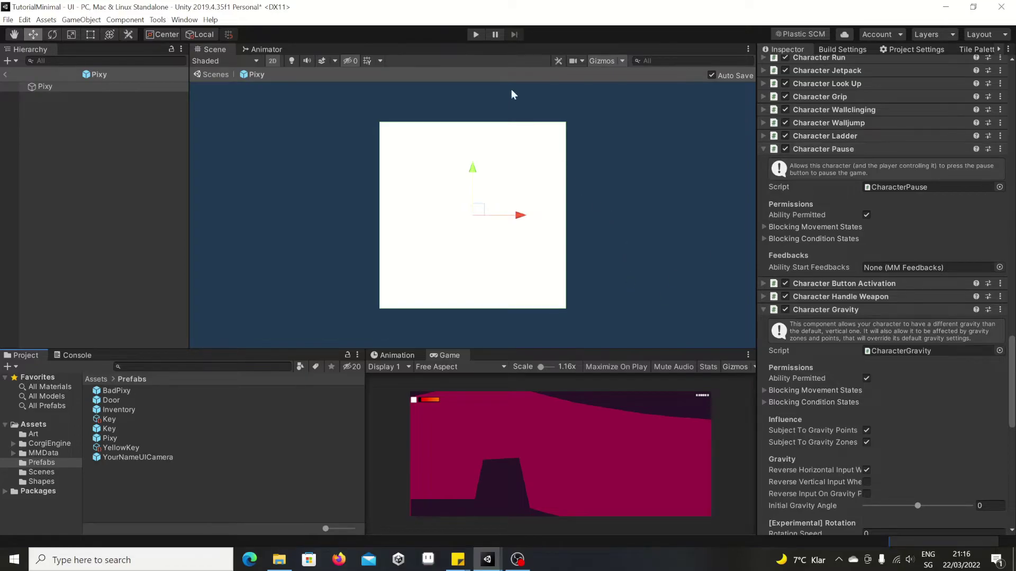
left_click(478, 35)
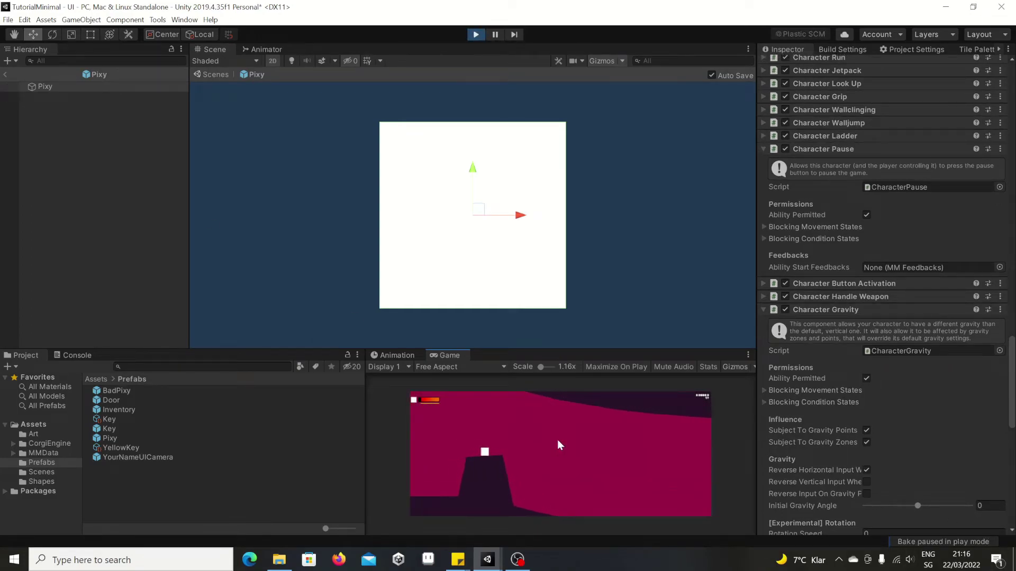
Pause the running game to show the pause menu, then return to the scene and select PauseSplash.
key("Escape")
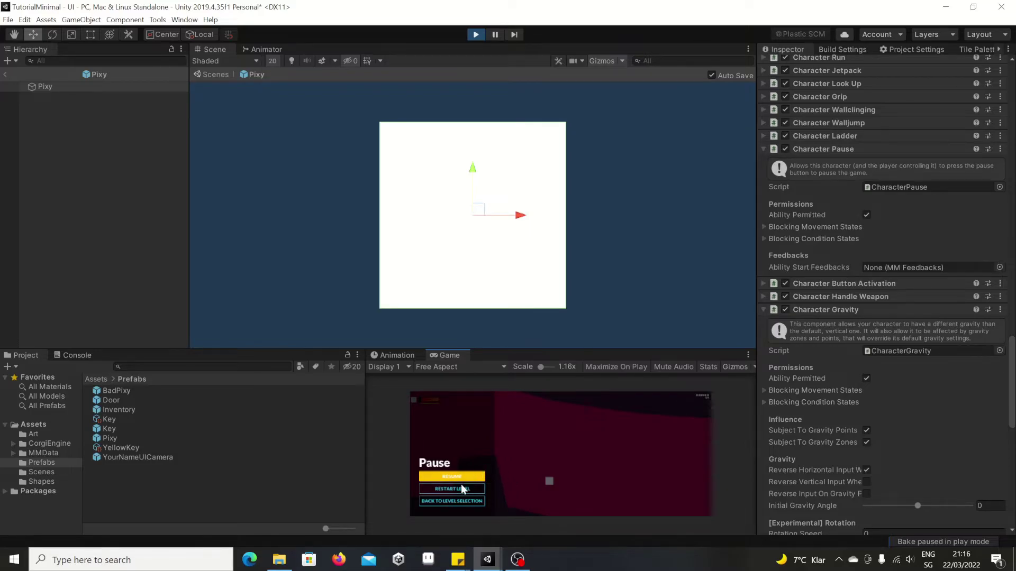
left_click(4, 74)
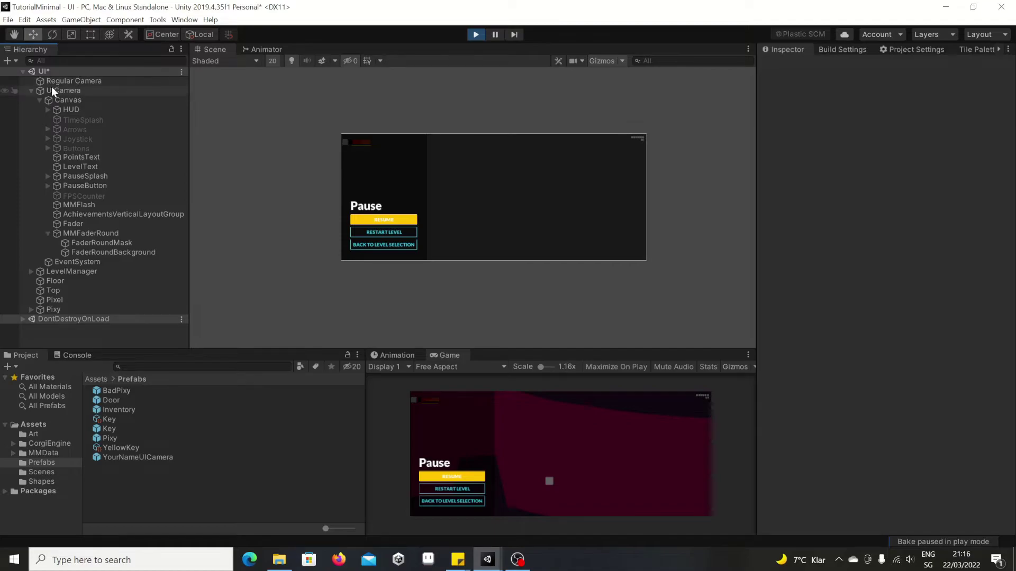
left_click(80, 175)
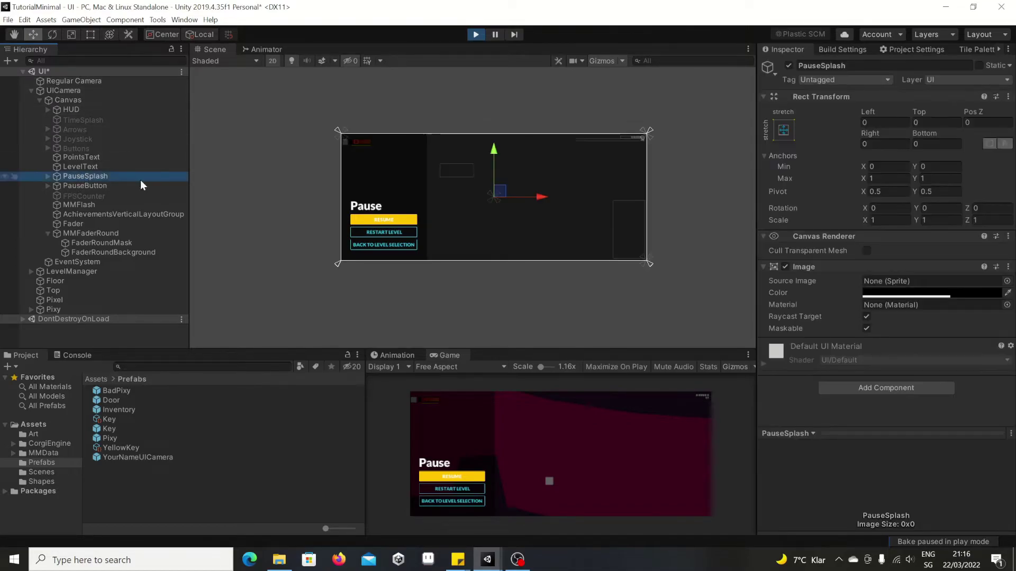
Resume the game to dismiss the pause splash and stop play mode.
left_click(565, 436)
key("Escape")
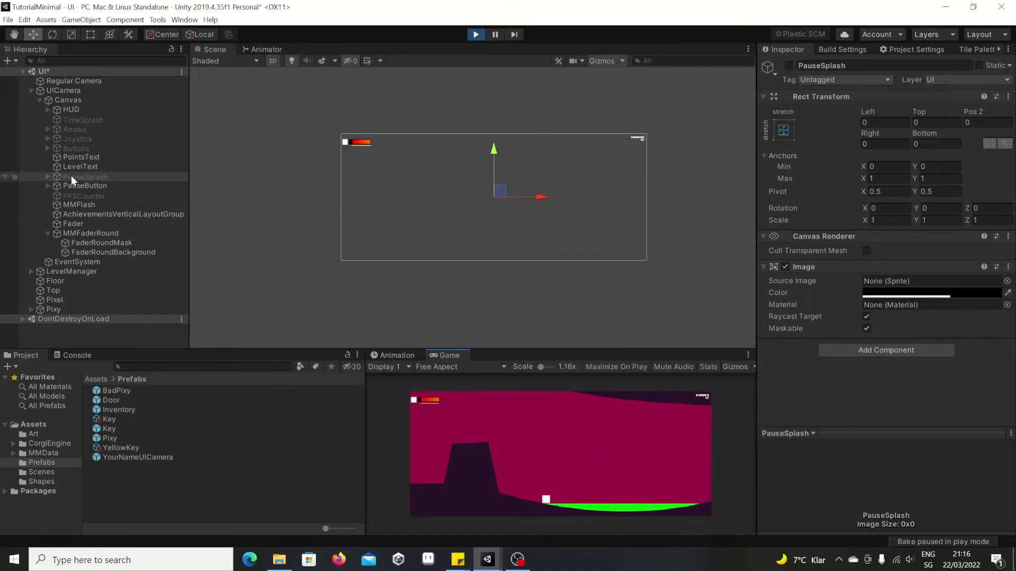
left_click(475, 35)
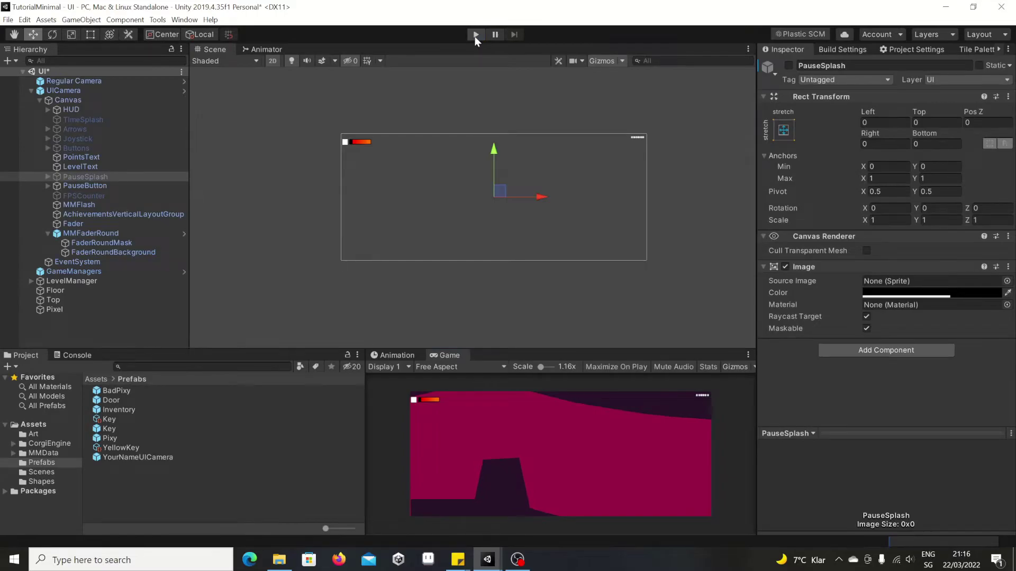
Re-enable PauseSplash and select its WhiteBand child panel.
left_click(68, 177)
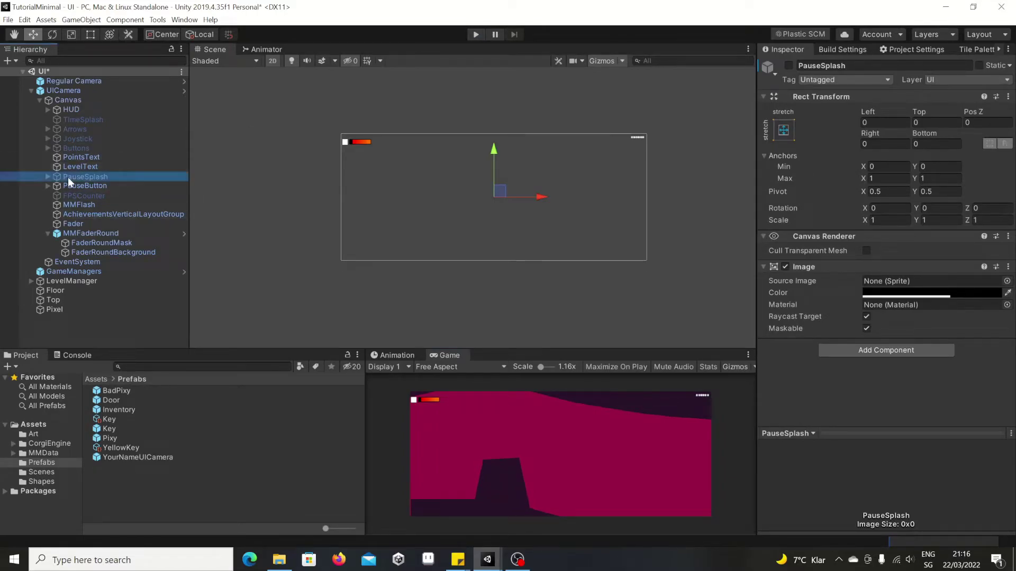
left_click(788, 66)
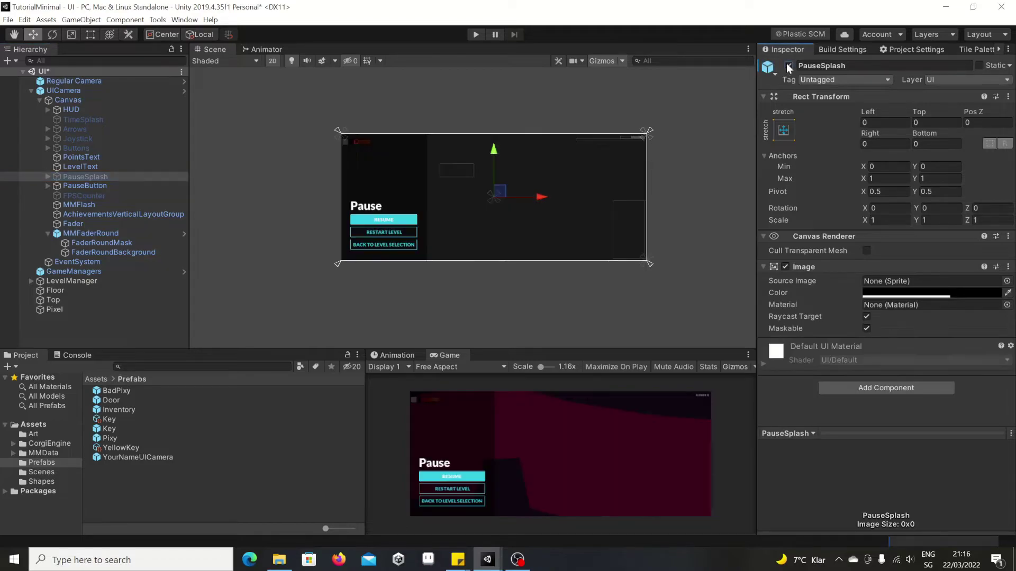
scroll(422, 198, "up", 5)
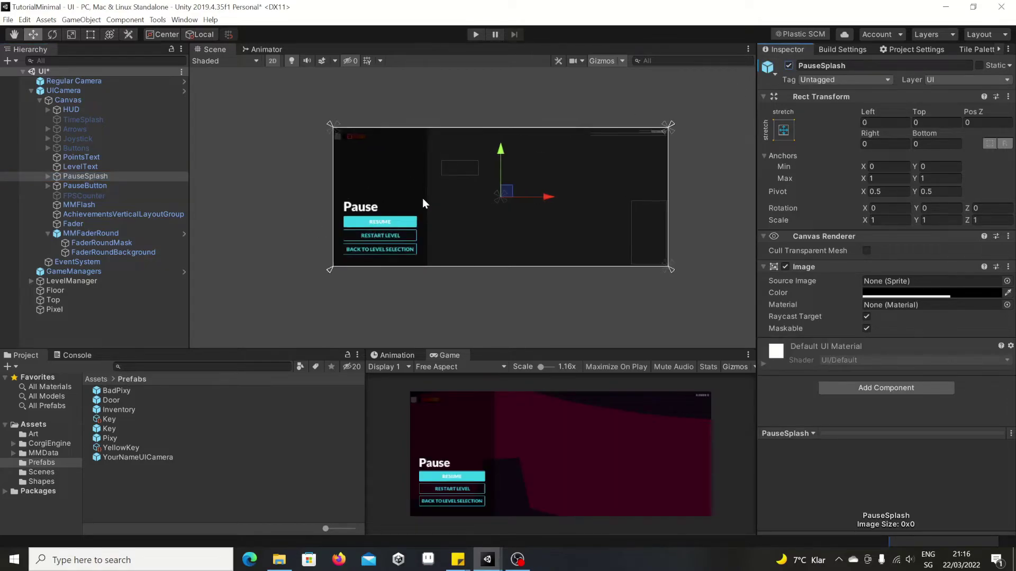
left_click(48, 176)
left_click(56, 186)
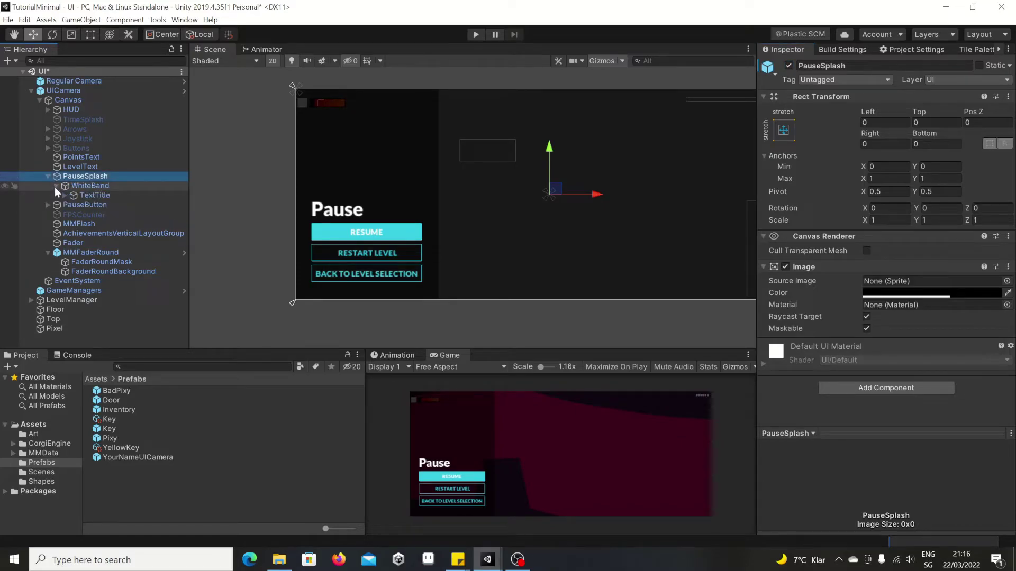
left_click(97, 188)
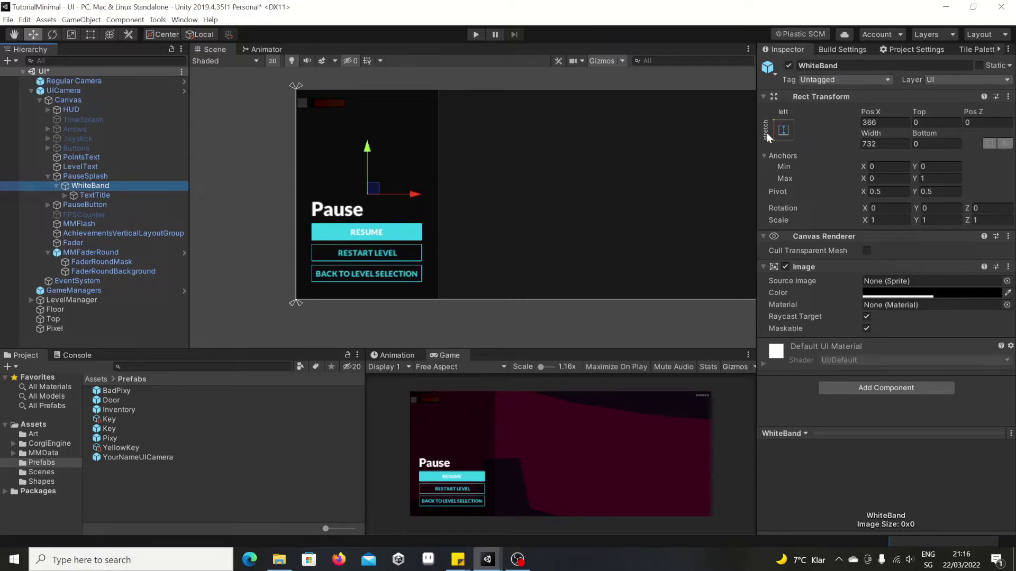
Anchor WhiteBand to center/stretch and set its Pos X to 0.
left_click(784, 131)
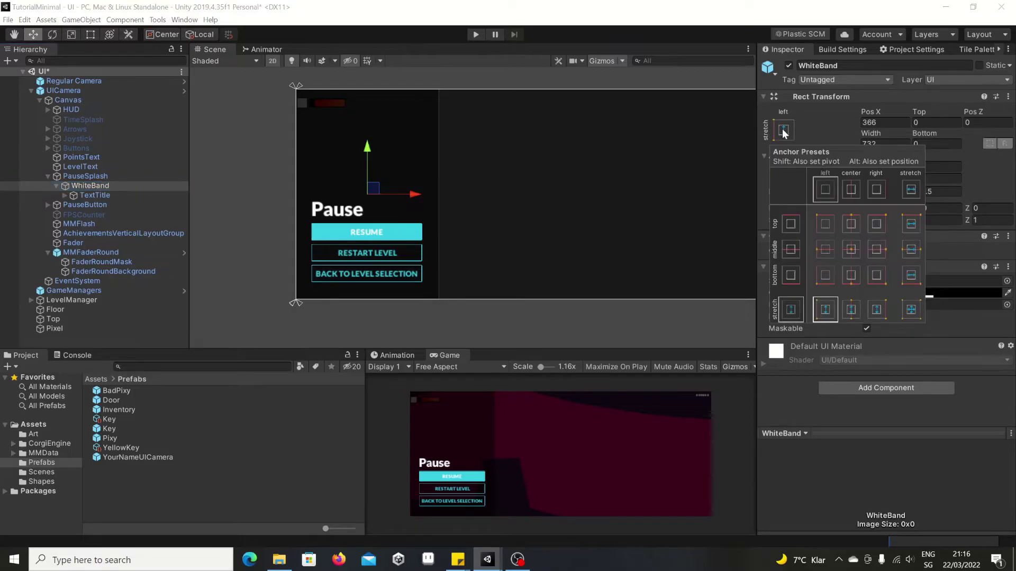
left_click(852, 312)
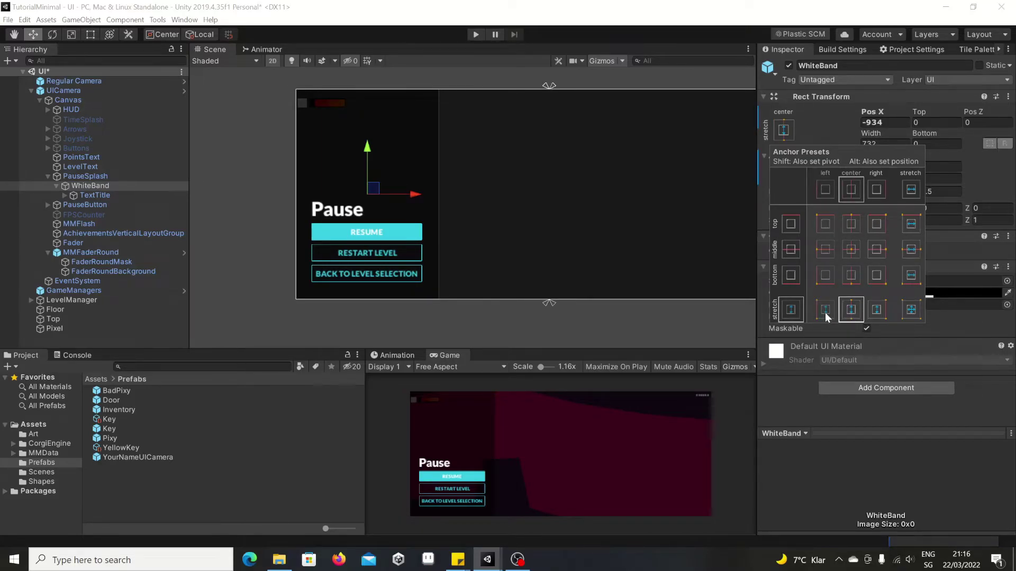
left_click(963, 325)
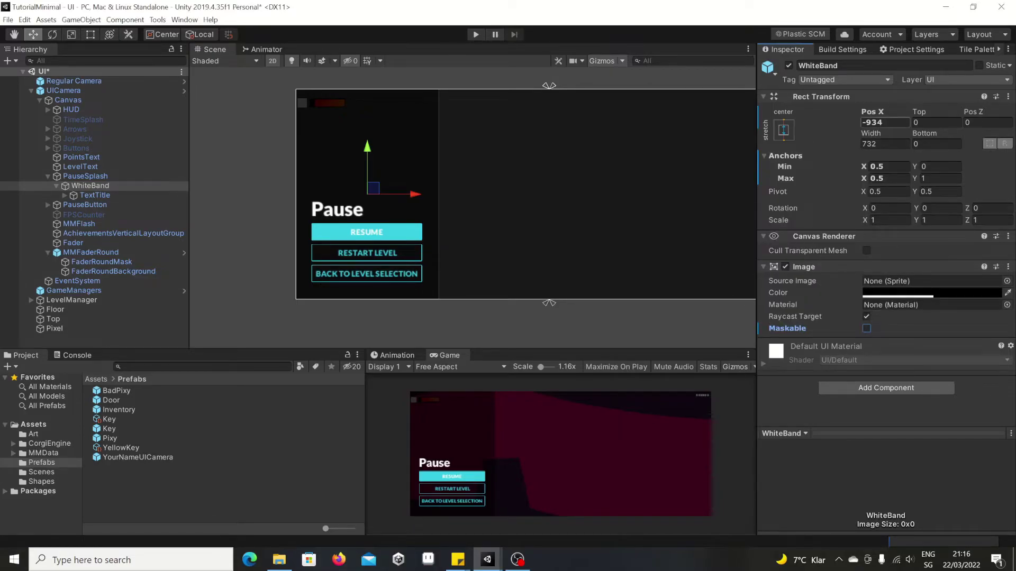
left_click(891, 122)
type("0")
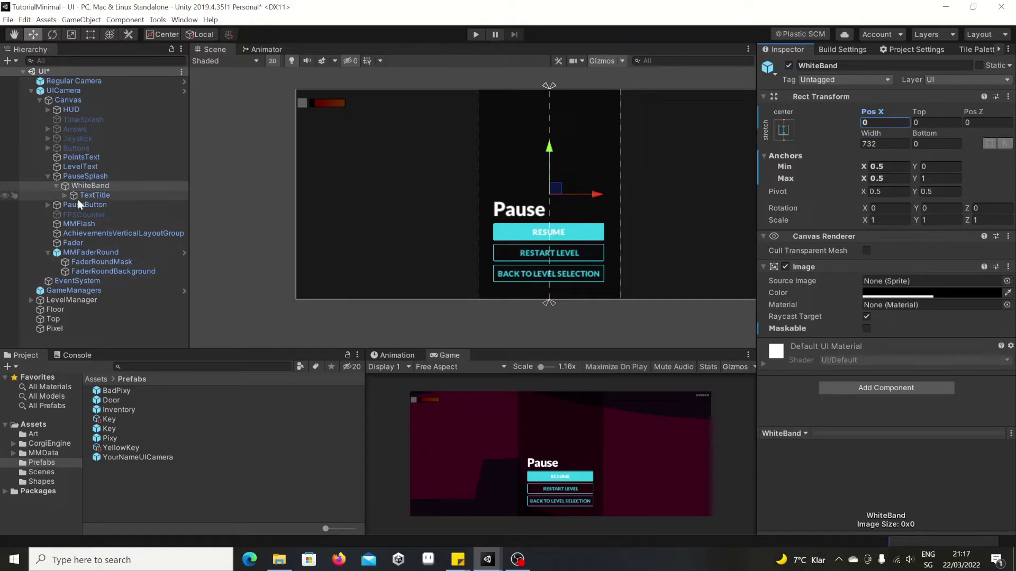
left_click(93, 196)
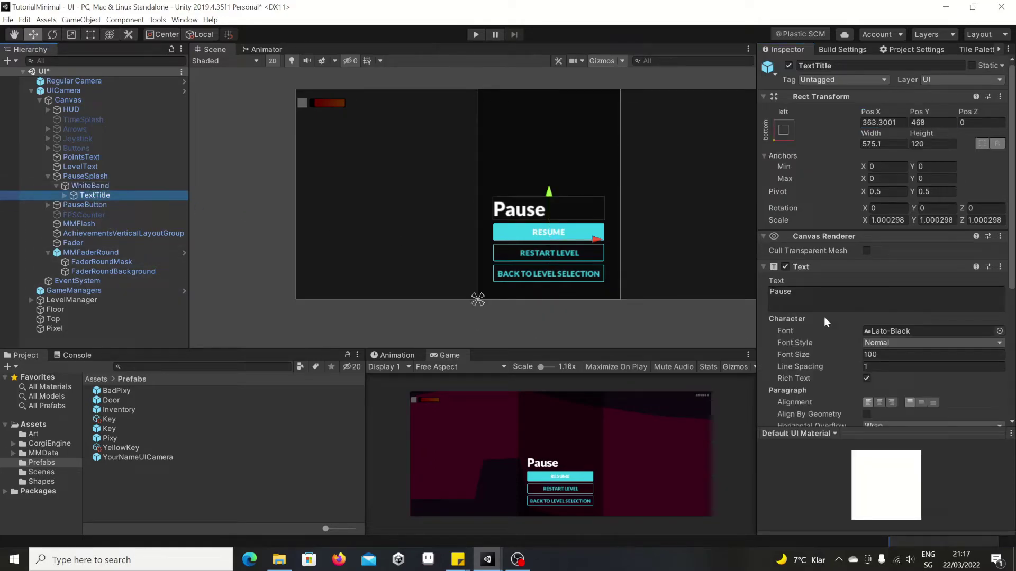
Give the TextTitle pause heading the 8-BIT WONDER font.
left_click(999, 331)
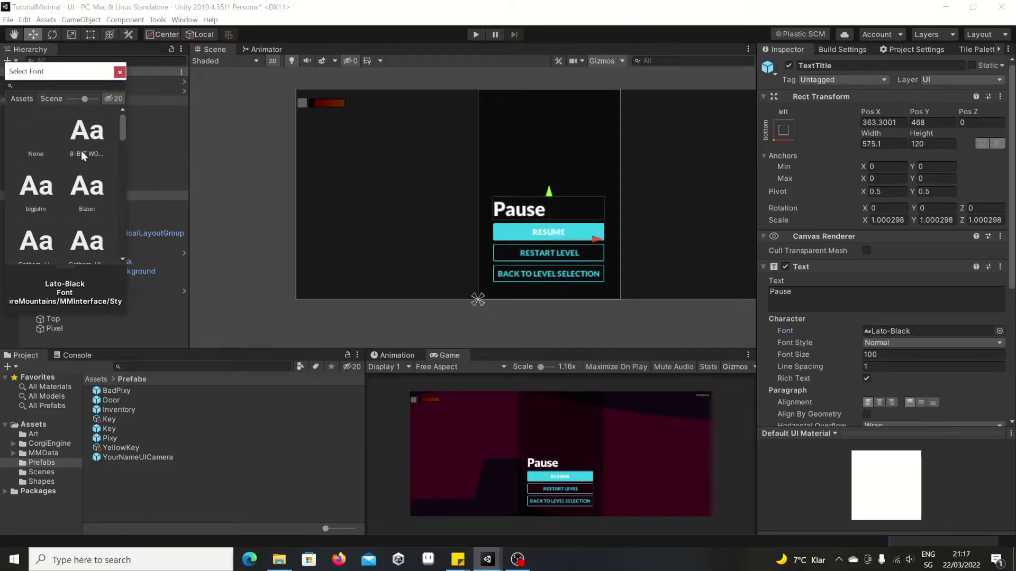
left_click(82, 149)
key("Return")
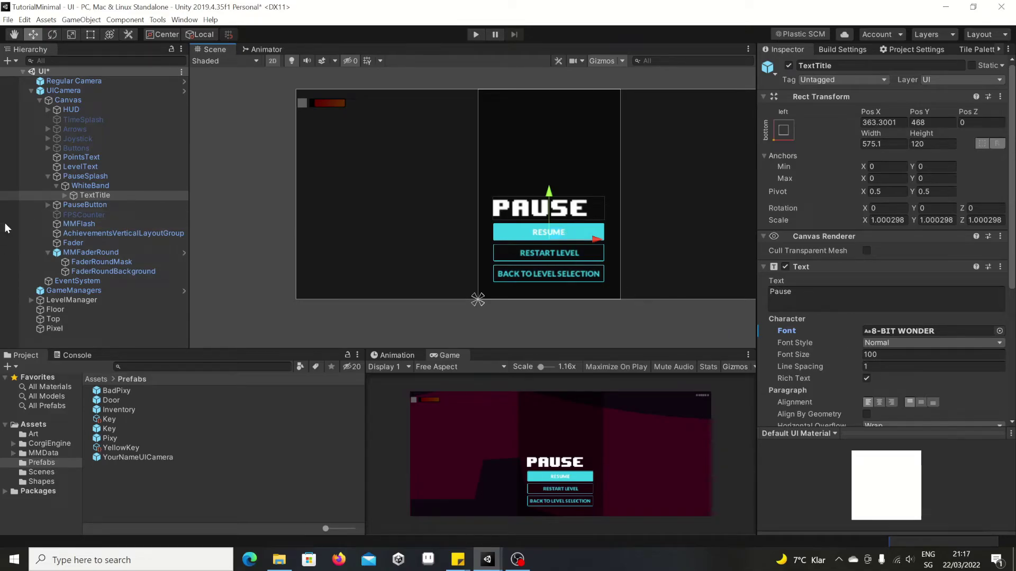
Apply 8-BIT WONDER to the Resume button's Text label.
left_click(64, 195)
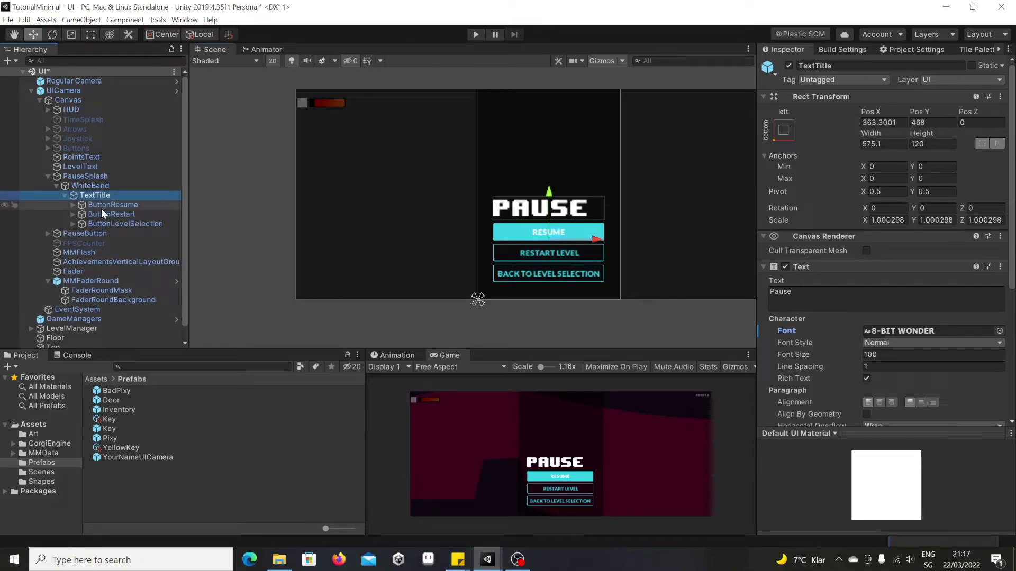
left_click(73, 205)
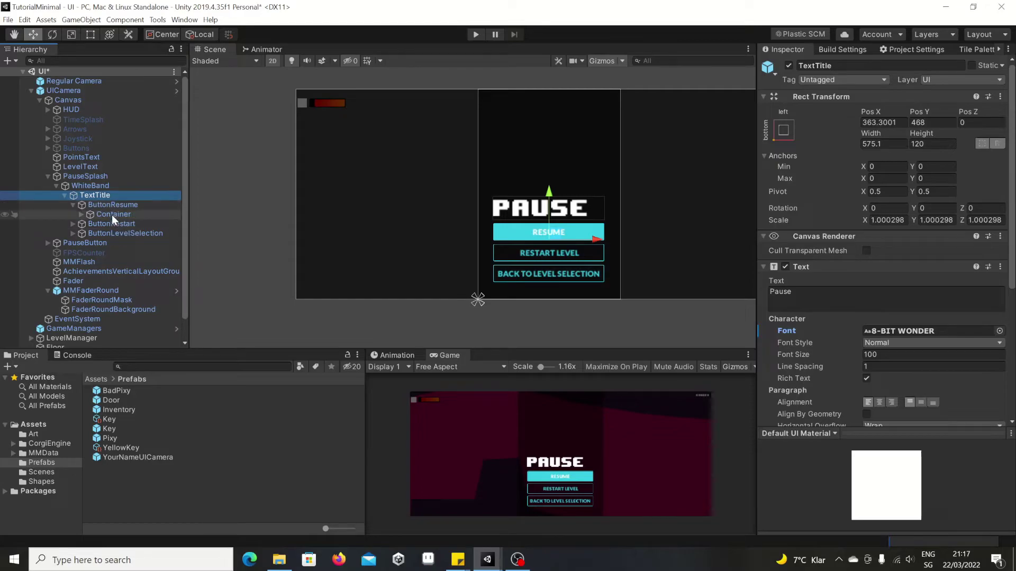
left_click(111, 214)
left_click(81, 214)
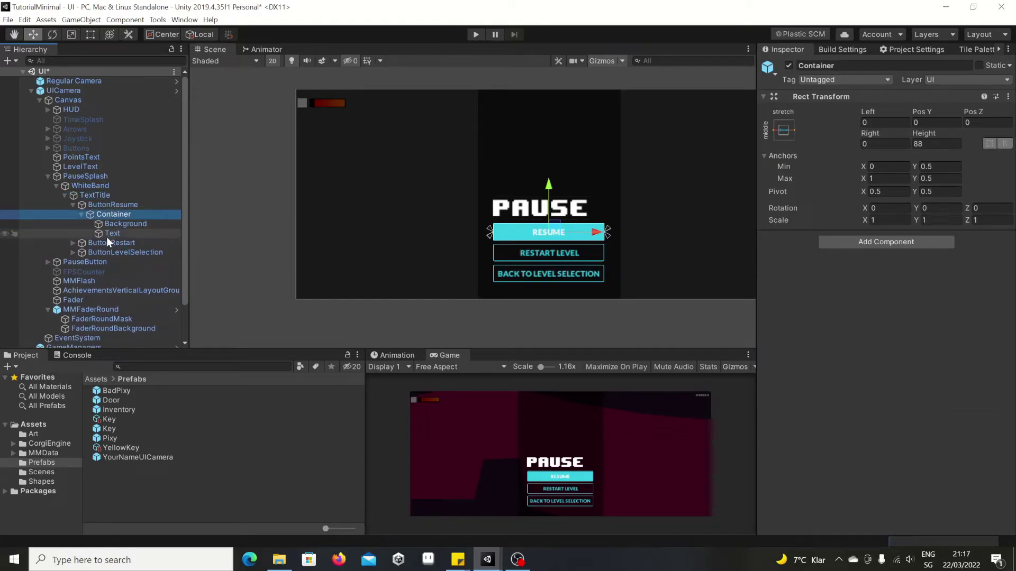
left_click(107, 235)
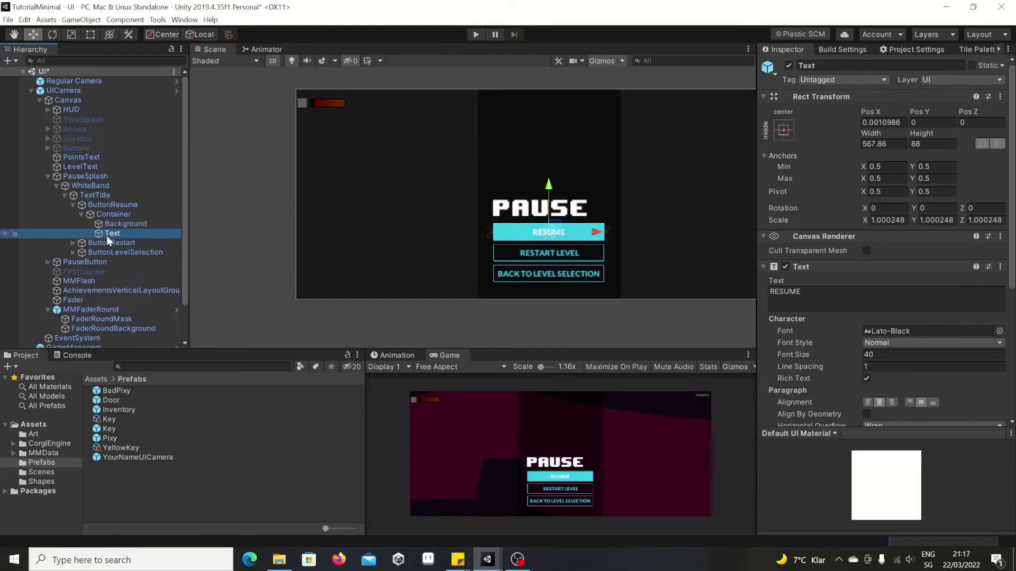
left_click(1000, 331)
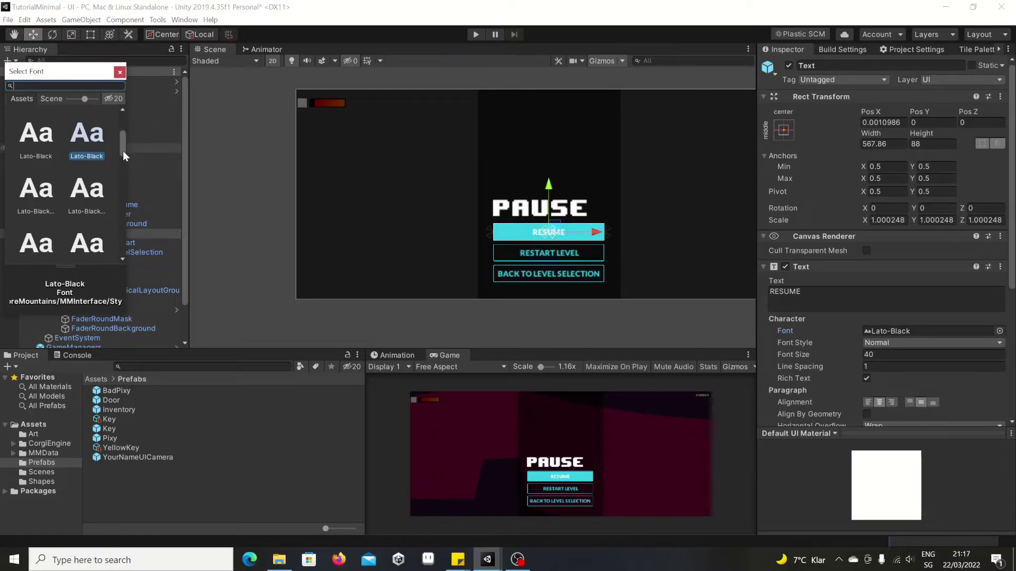
left_click_drag(123, 153, 119, 117)
left_click(85, 132)
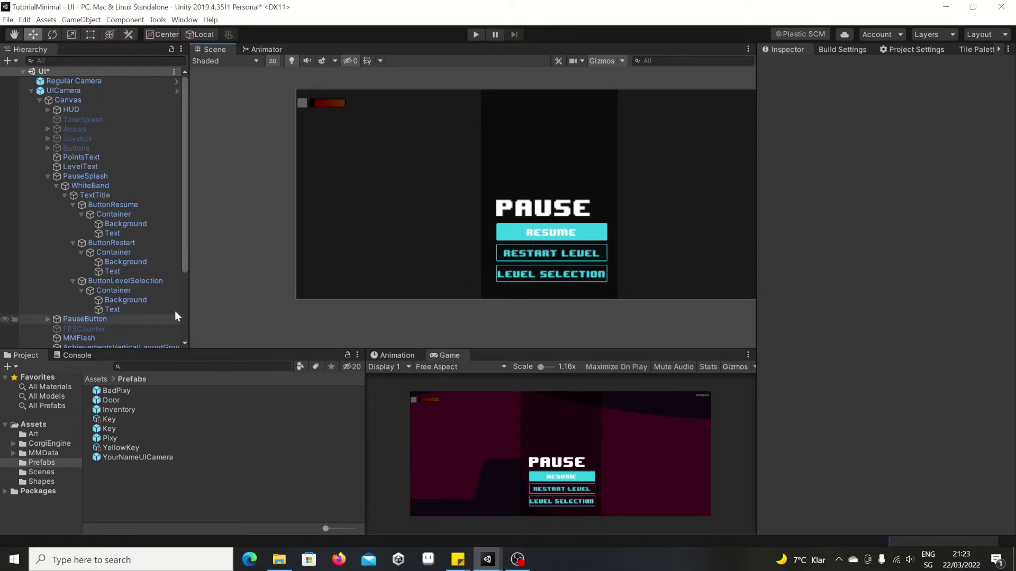
Set the Level Selector Level Name on ButtonLevelSelection's Background to WorldSelector.
left_click(119, 281)
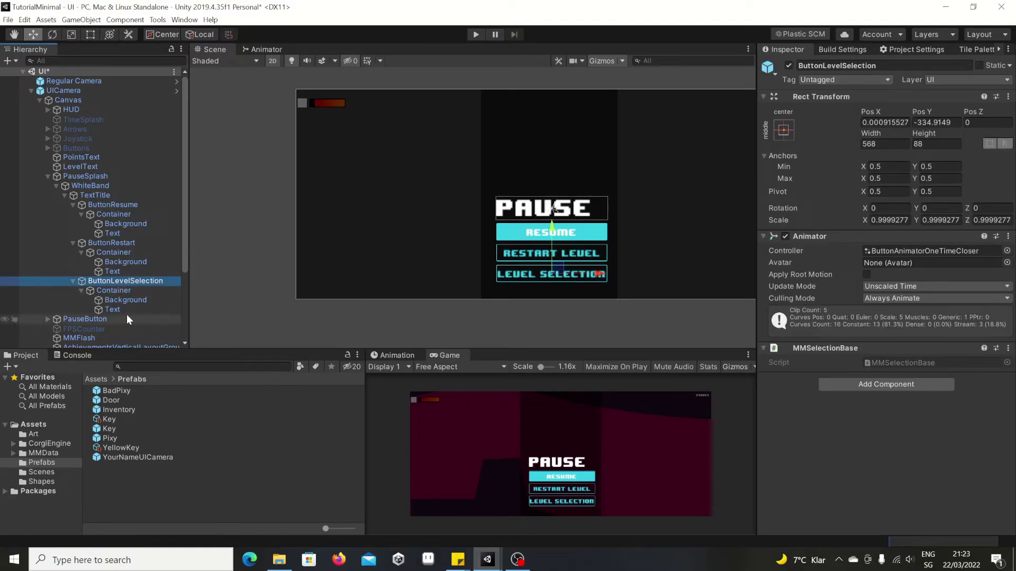
left_click(120, 292)
left_click(148, 301)
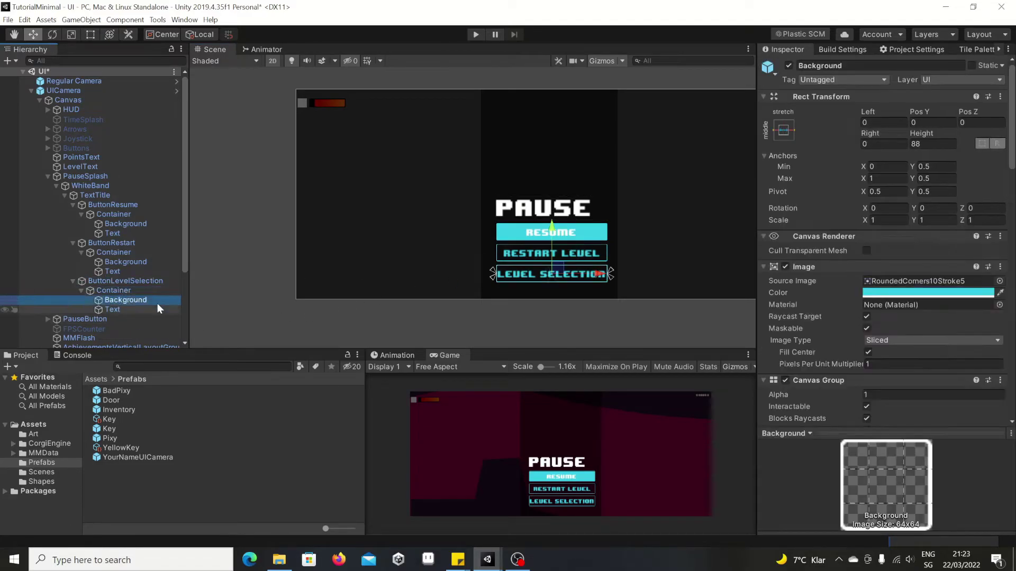
scroll(801, 294, "down", 10)
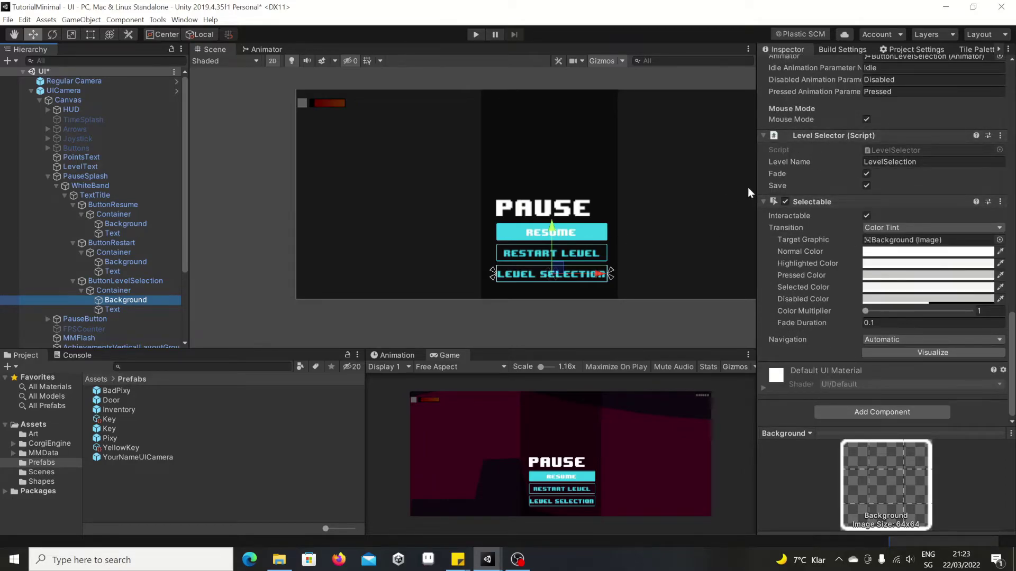
scroll(820, 187, "up", 10)
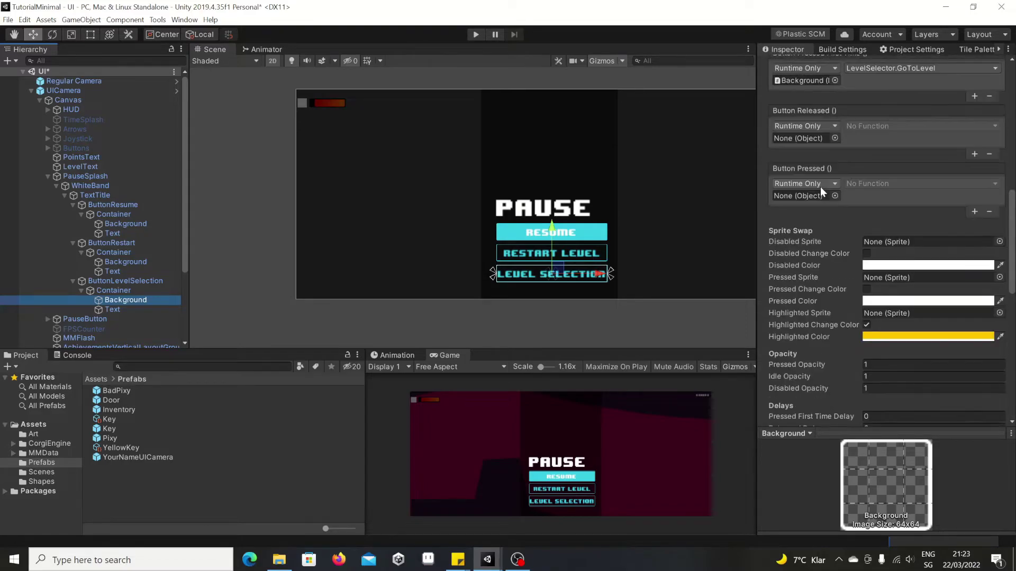
scroll(820, 187, "up", 5)
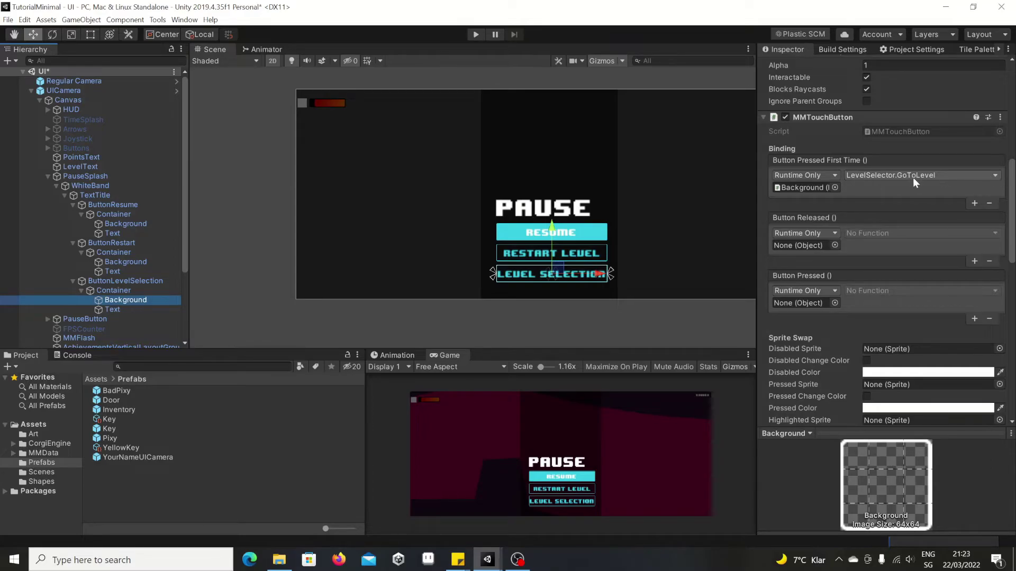
scroll(864, 225, "down", 10)
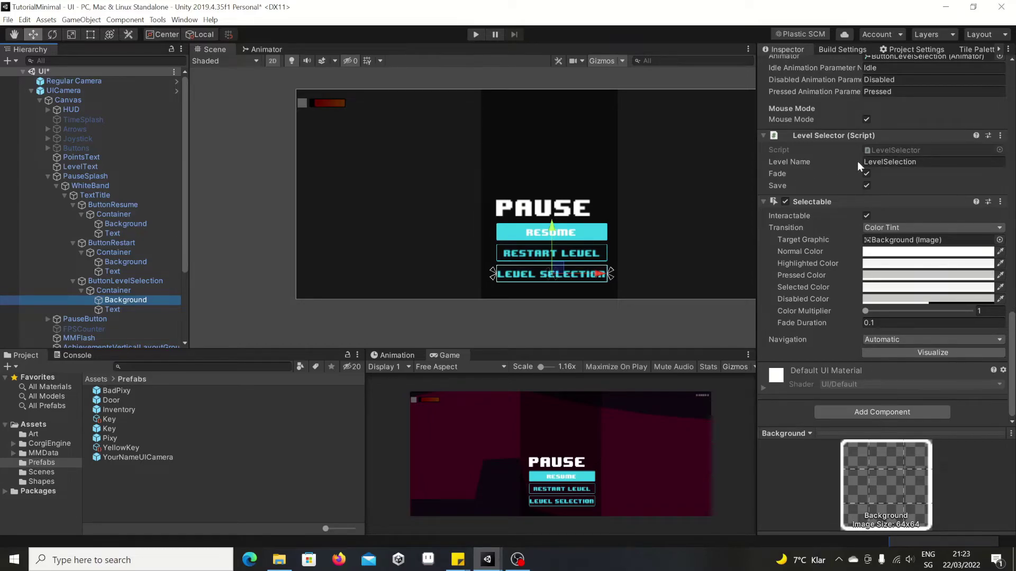
left_click(812, 161)
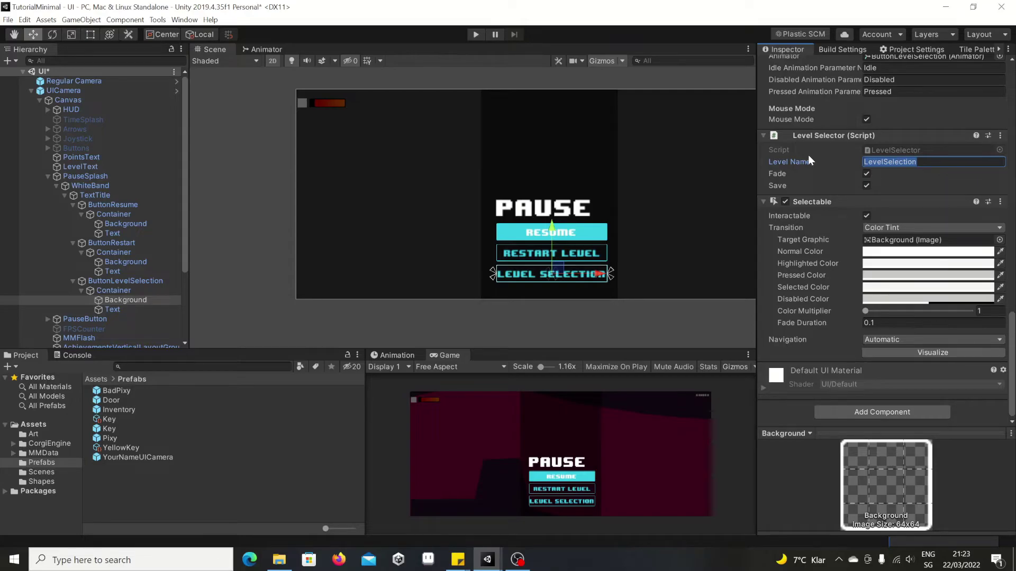
type("World")
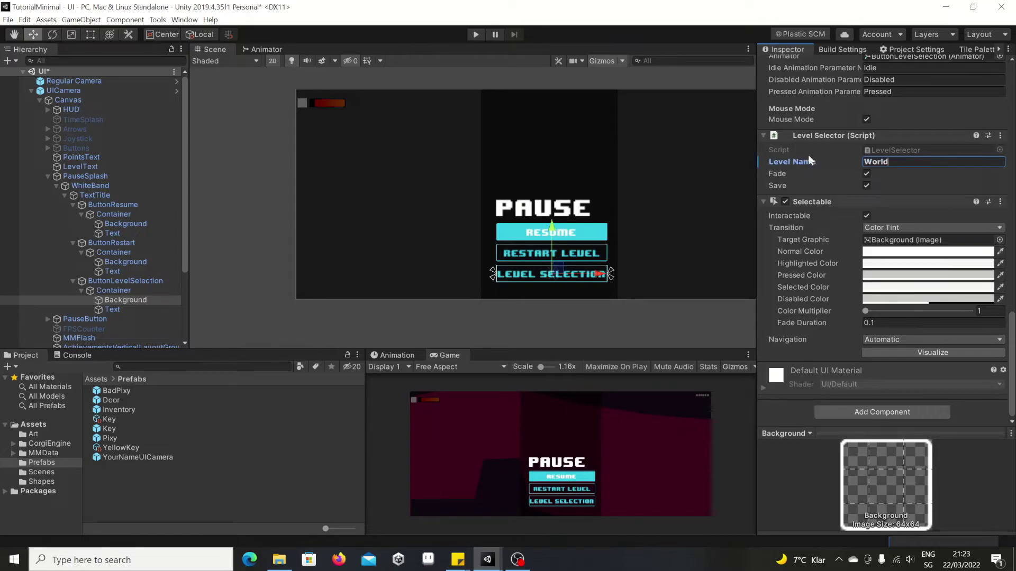
type("Selector")
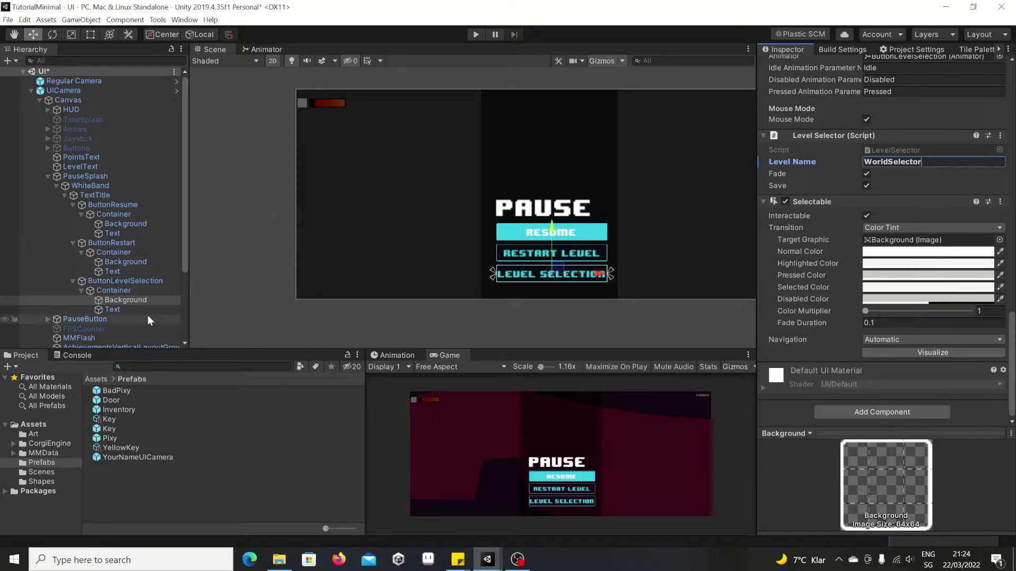
left_click(109, 279)
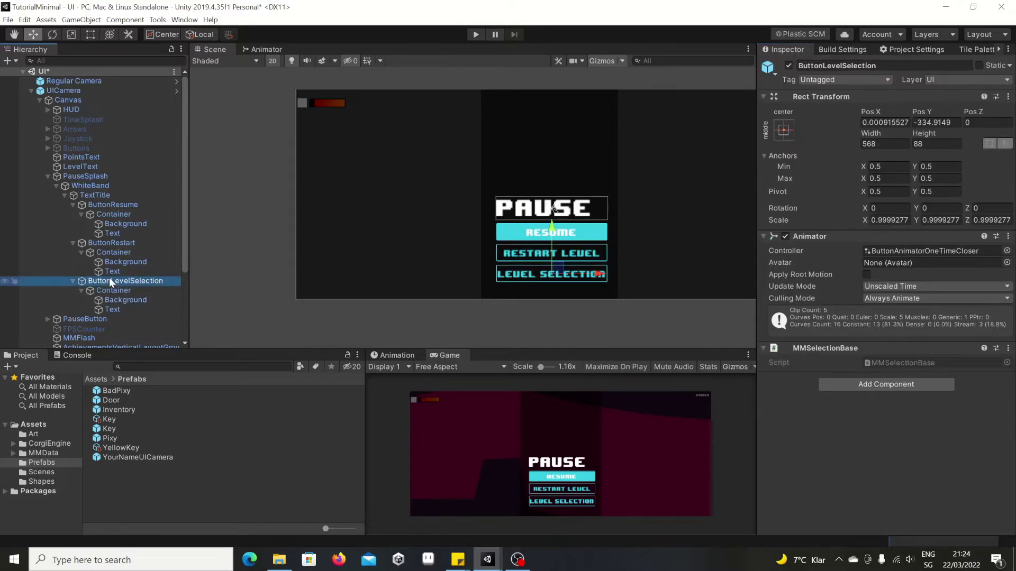
Deactivate ButtonLevelSelection, then select TextTitle and WhiteBand.
left_click(789, 65)
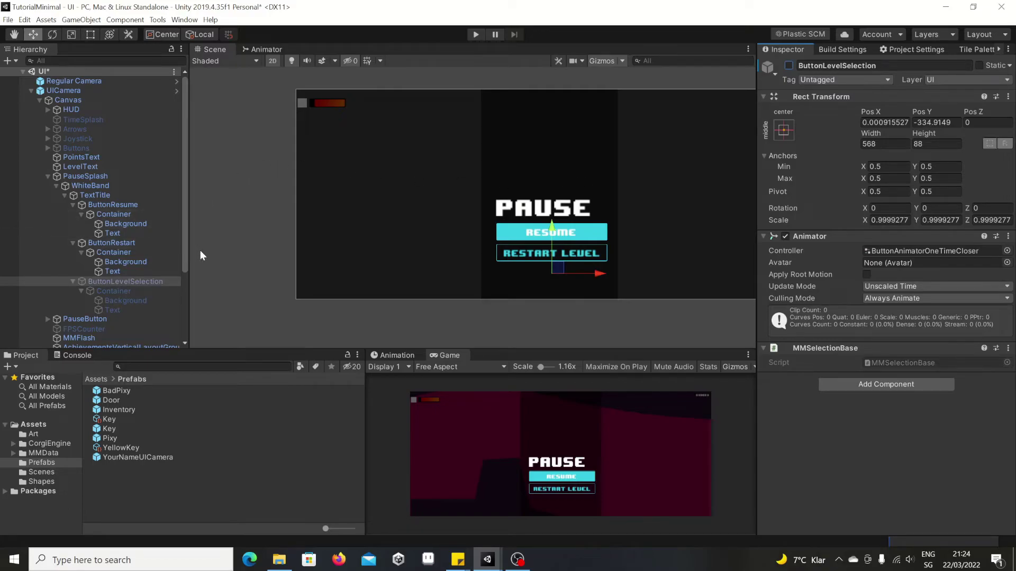
left_click(95, 195)
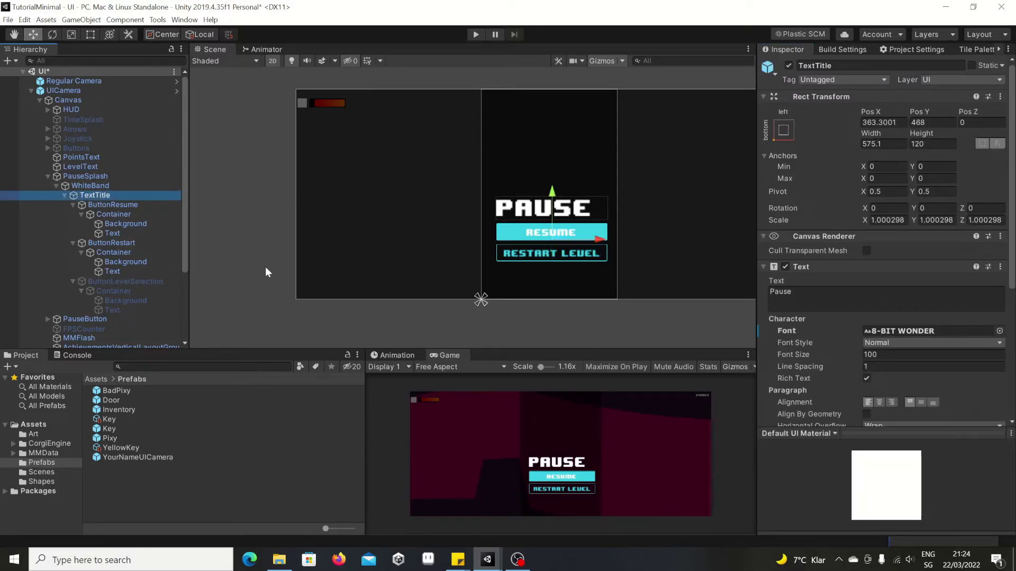
left_click(78, 187)
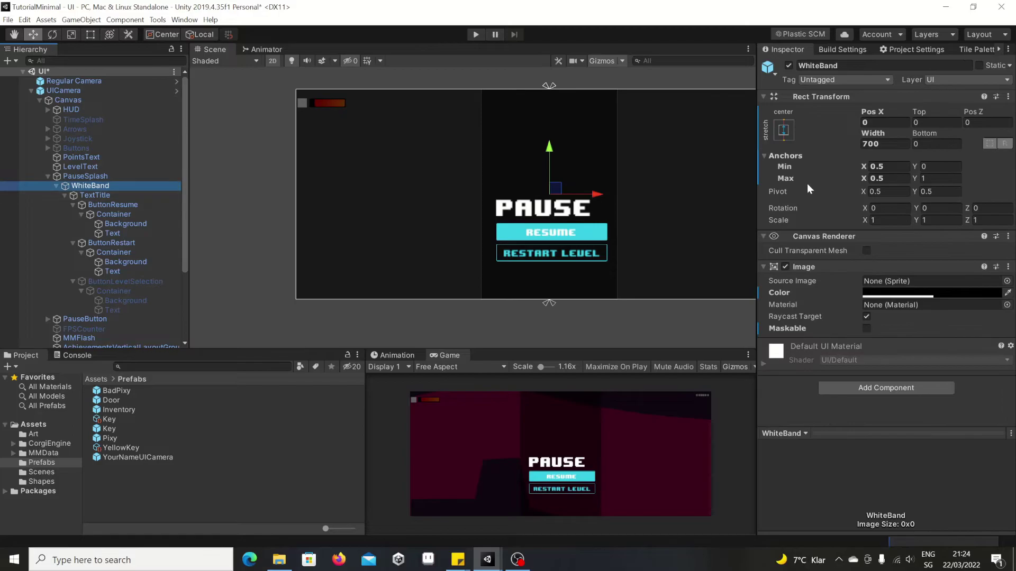
Set WhiteBand's Width to 1500 and raise its black Image color alpha.
left_click(884, 144)
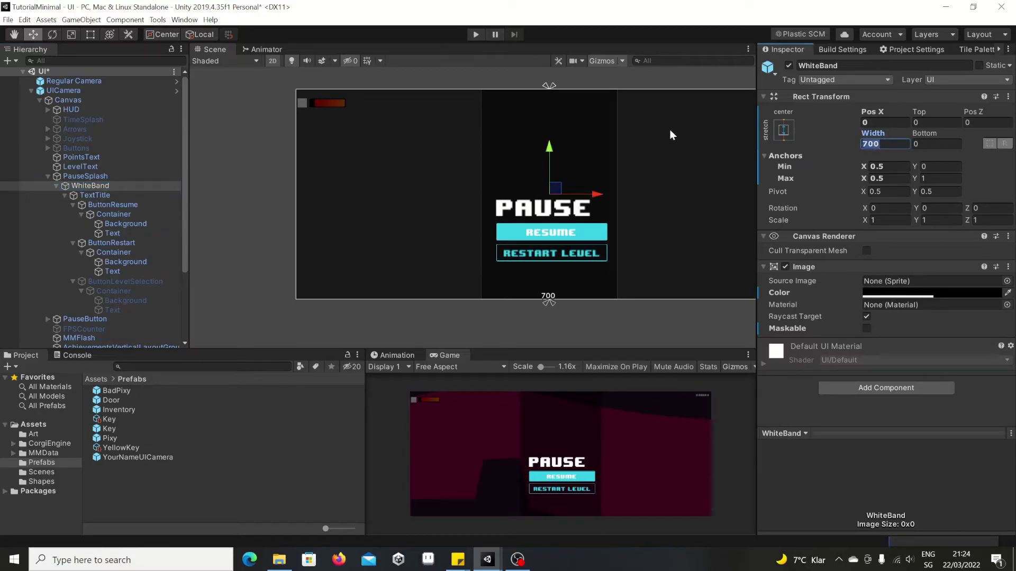
type("1500")
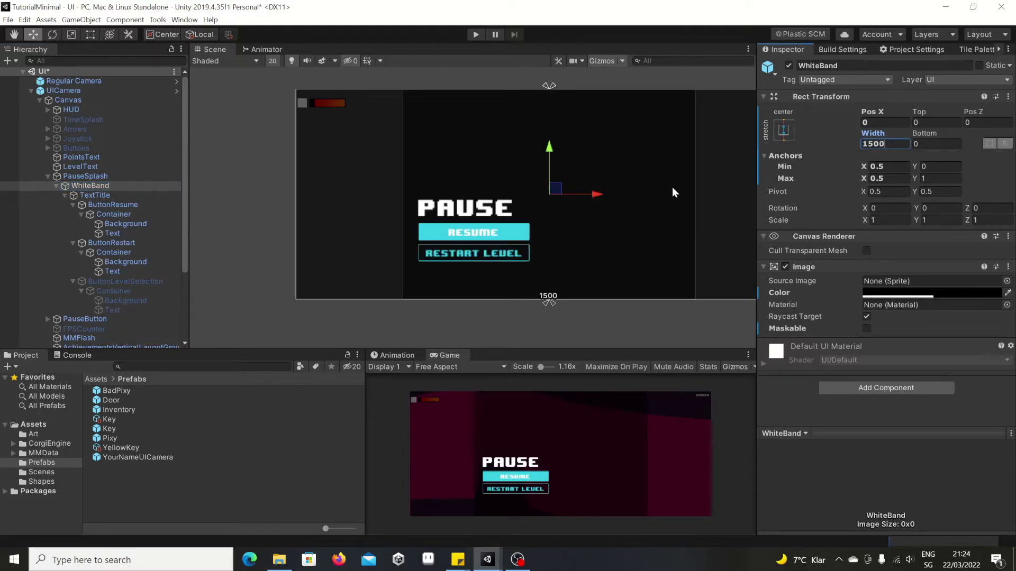
left_click(930, 292)
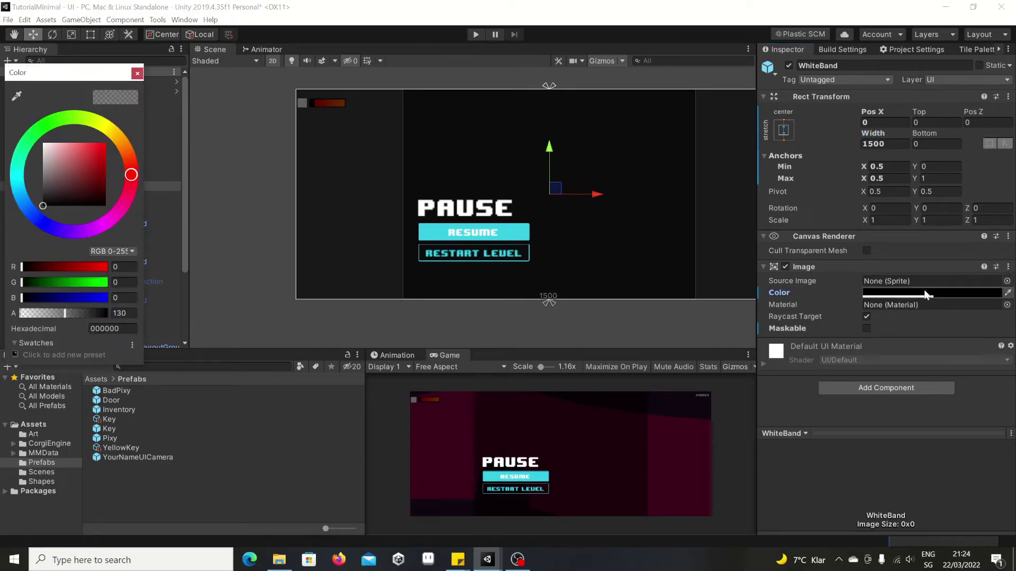
left_click_drag(82, 195, 113, 215)
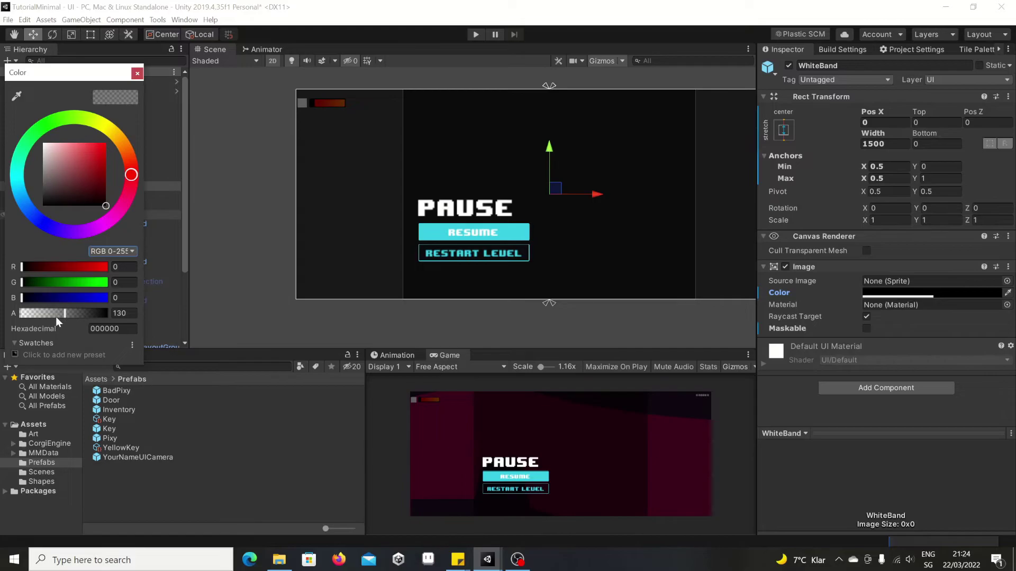
left_click(66, 315)
left_click_drag(65, 312, 90, 312)
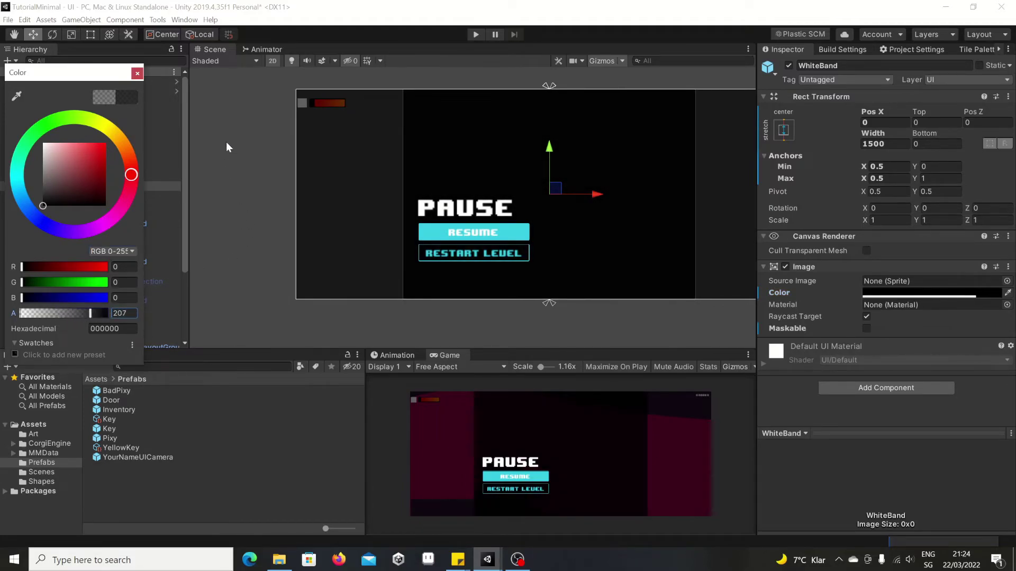
left_click(137, 73)
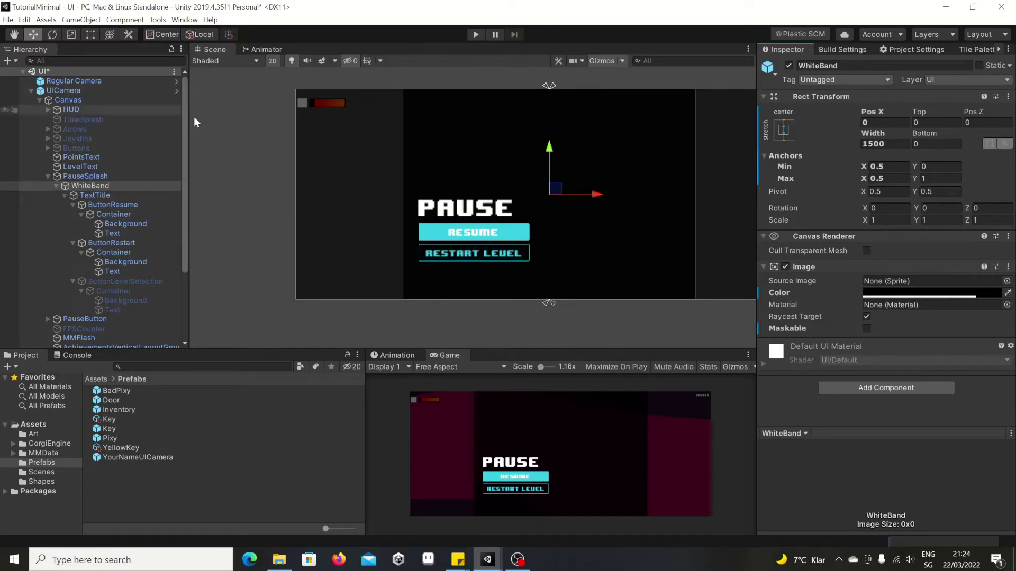
Review the UICamera prefab's overrides list, then open UICamera's context menu.
left_click(84, 91)
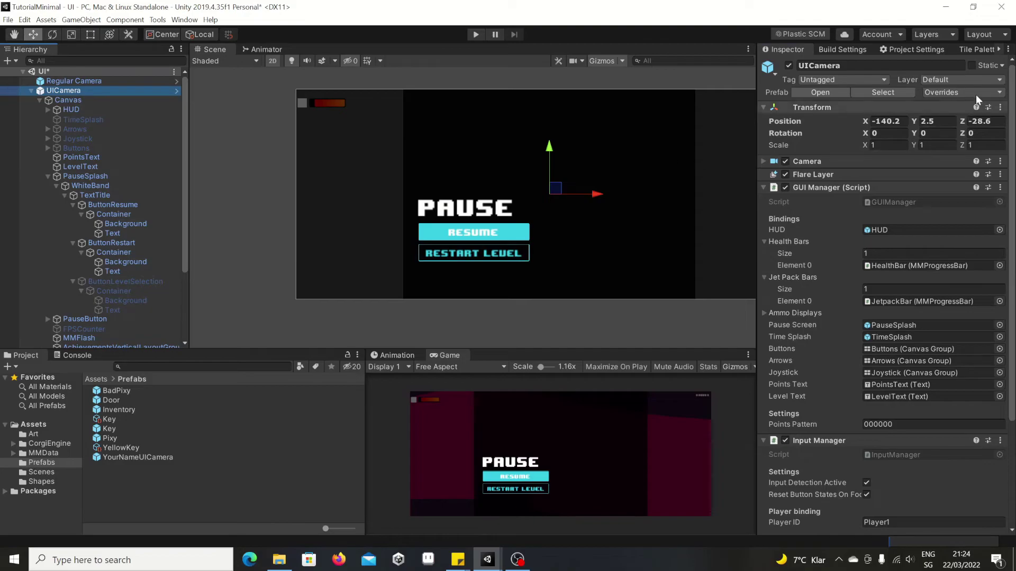
left_click(997, 94)
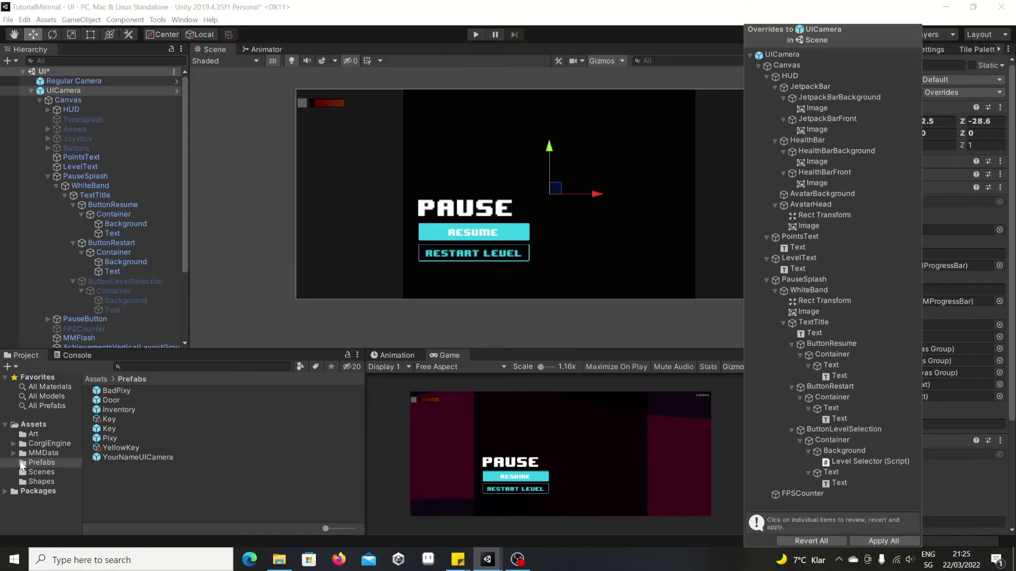
left_click(967, 488)
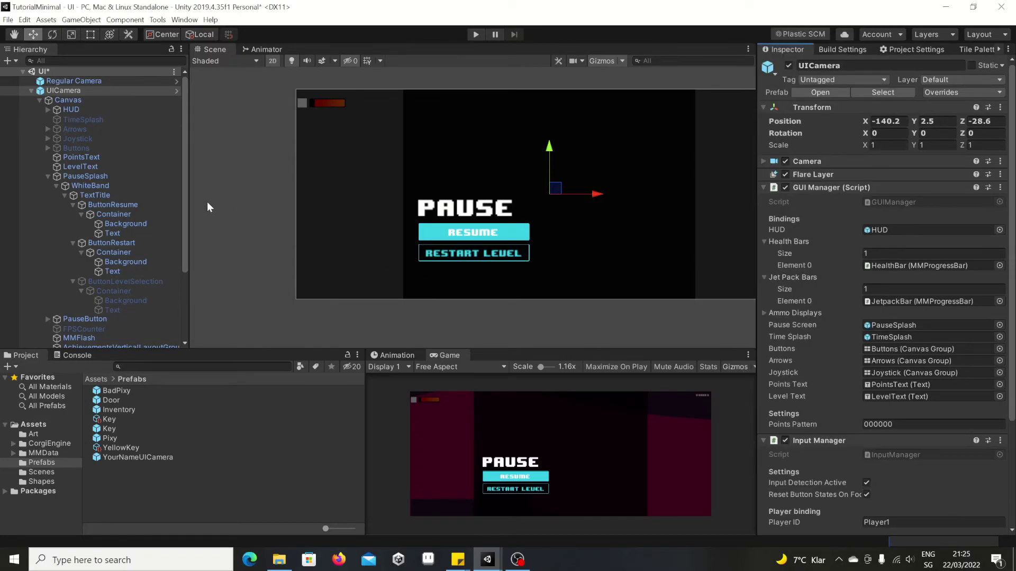
right_click(66, 90)
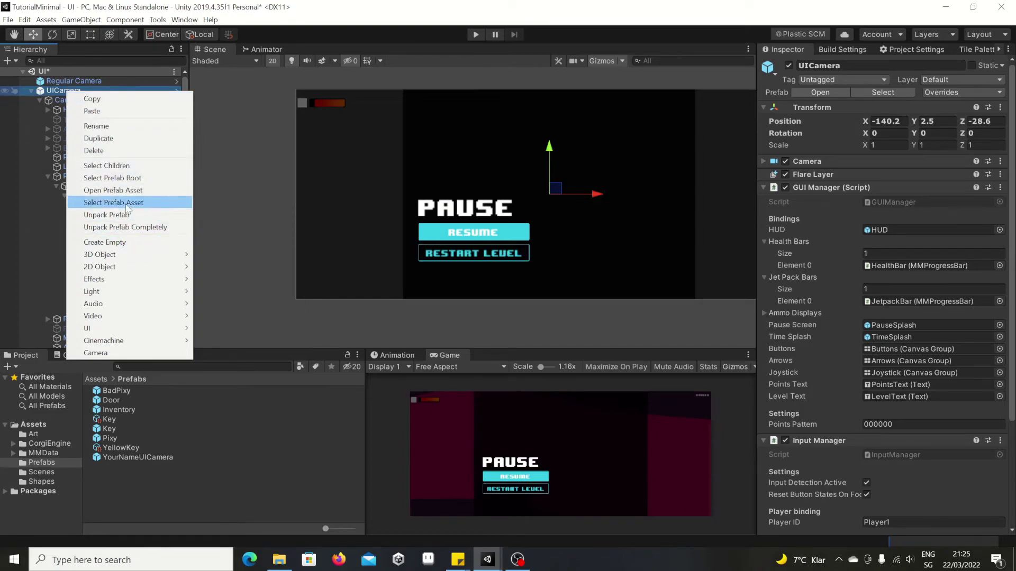
Unpack UICamera from its prefab, collapse its children, and select the object.
left_click(122, 215)
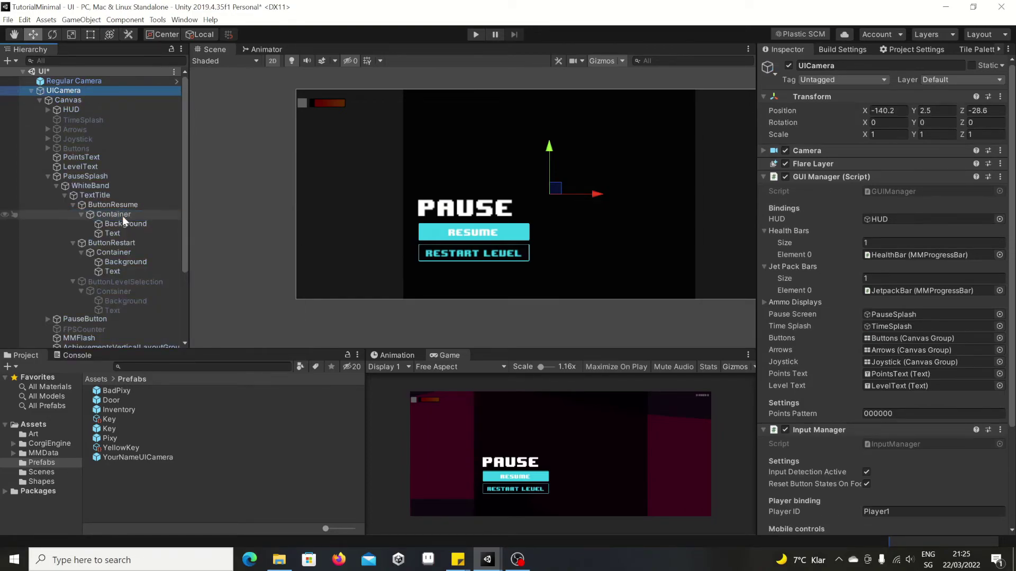
left_click(29, 90)
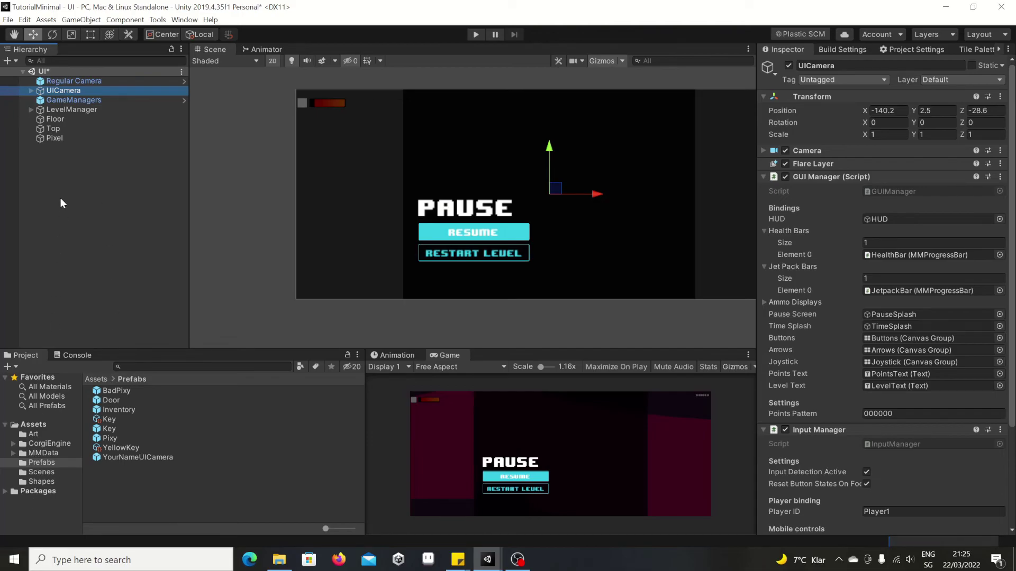
left_click(59, 90)
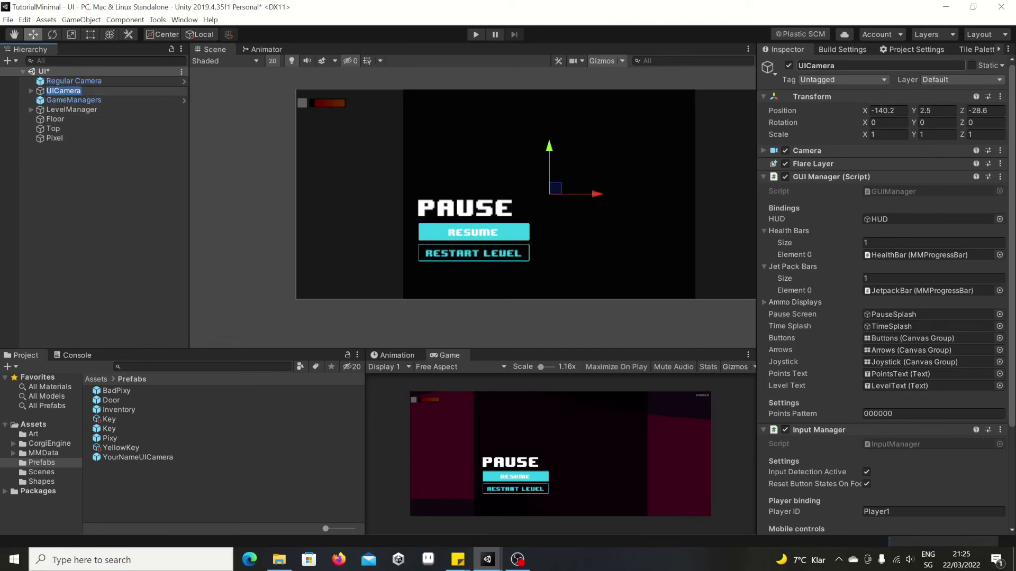
Rename the object from UICamera to YourNameUICamera in the Inspector name field.
left_click(825, 65)
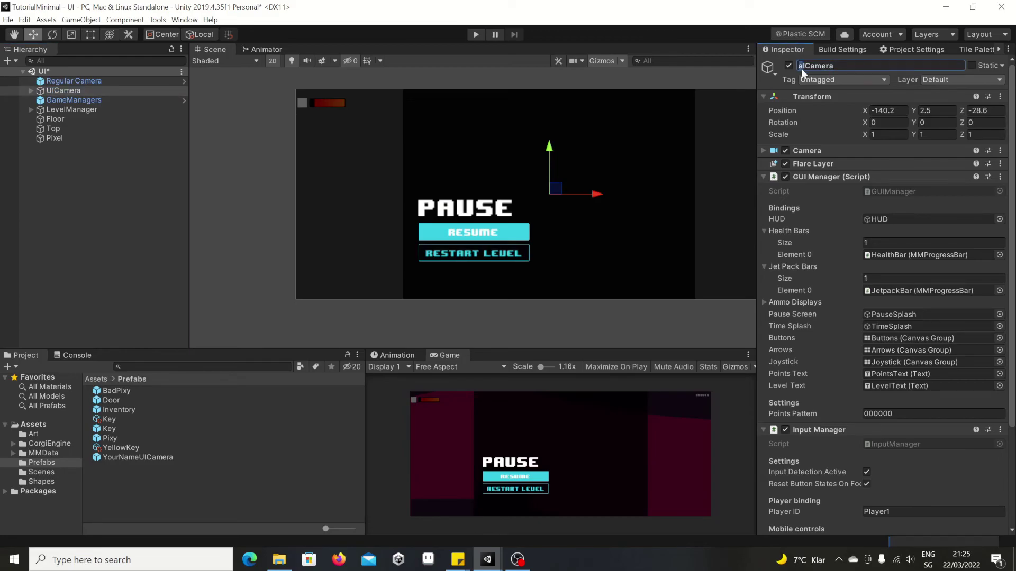
key("Home")
key("Delete")
type("YourName")
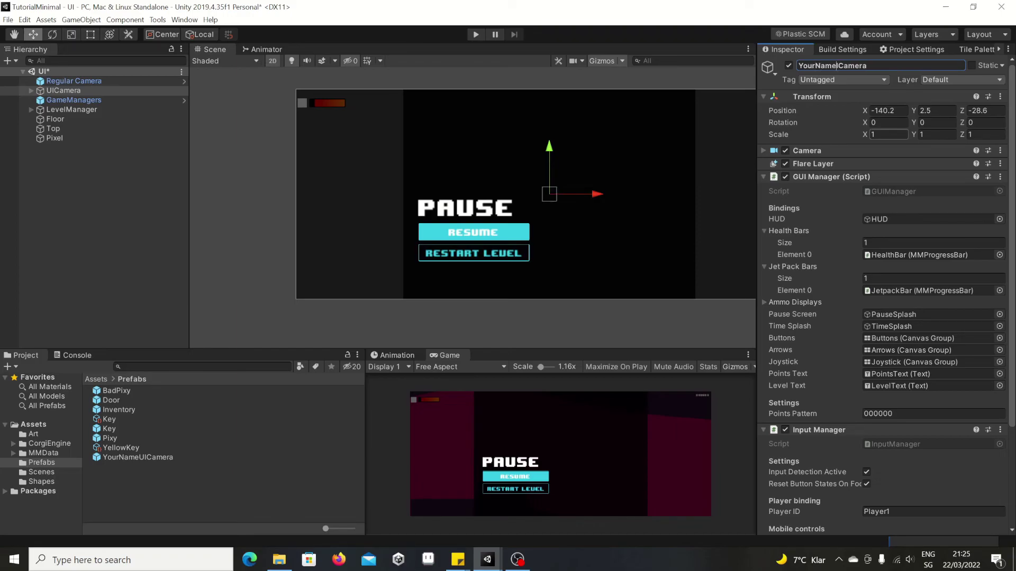
type("UI")
key("Return")
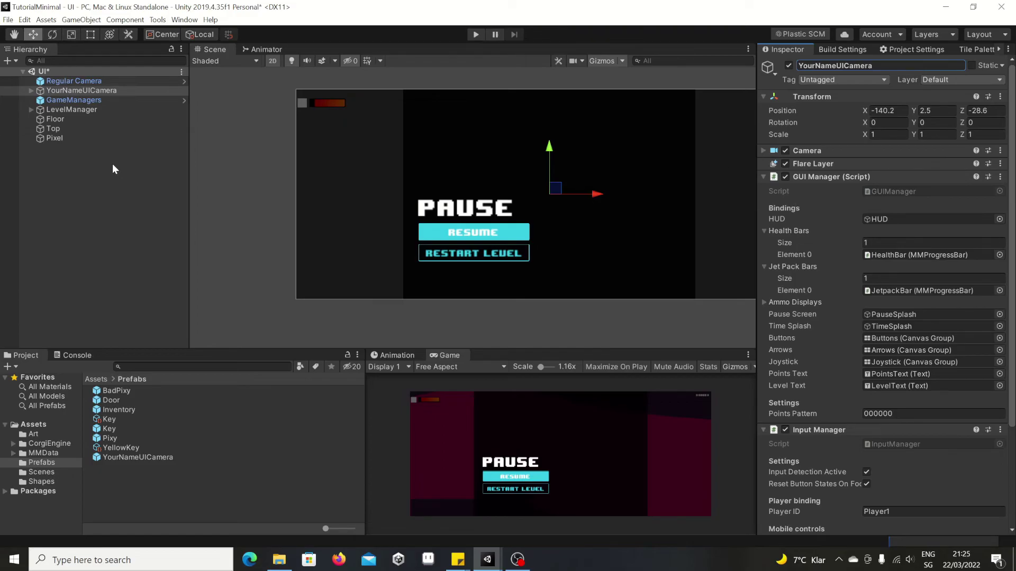
Save YourNameUICamera into the Prefabs folder as YourNameUICamera 1, then expand and select it.
left_click_drag(60, 90, 119, 473)
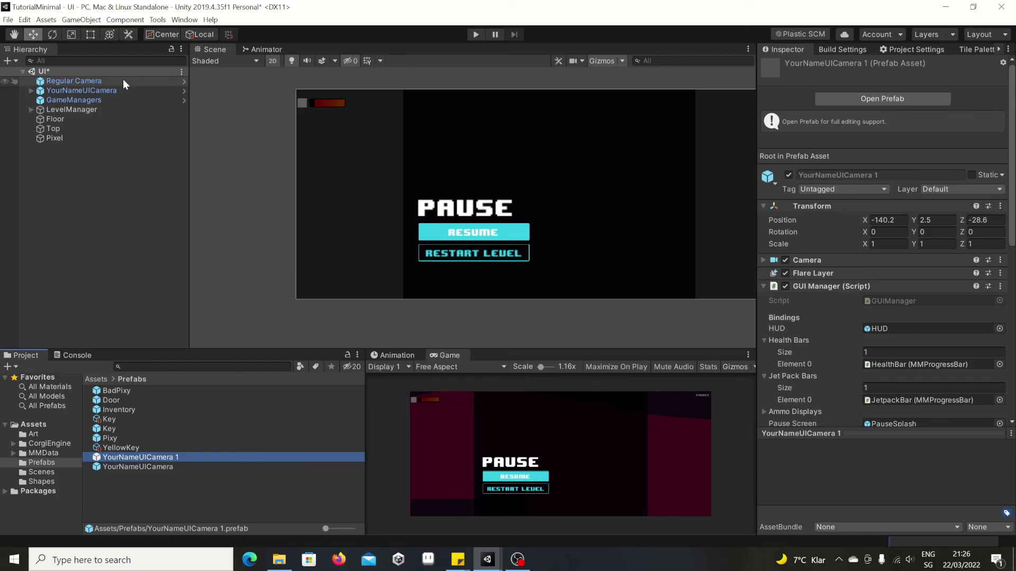
left_click(30, 90)
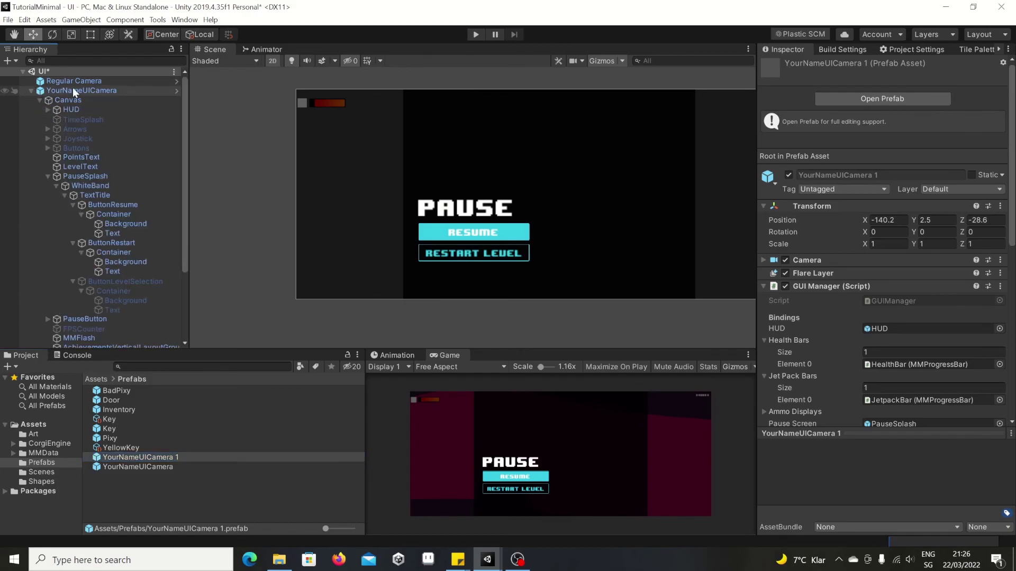
left_click(75, 90)
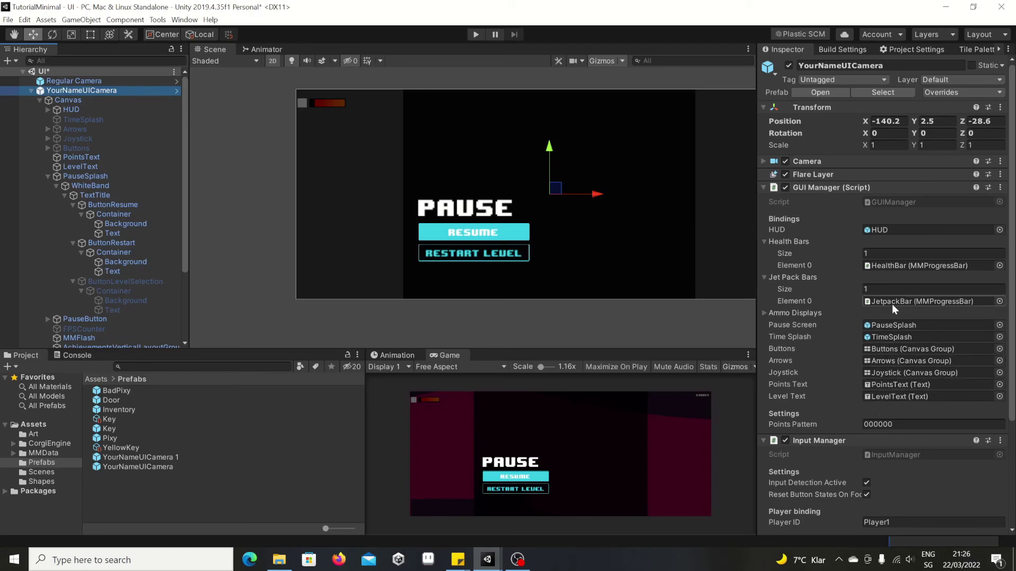
left_click(74, 129)
left_click(788, 66)
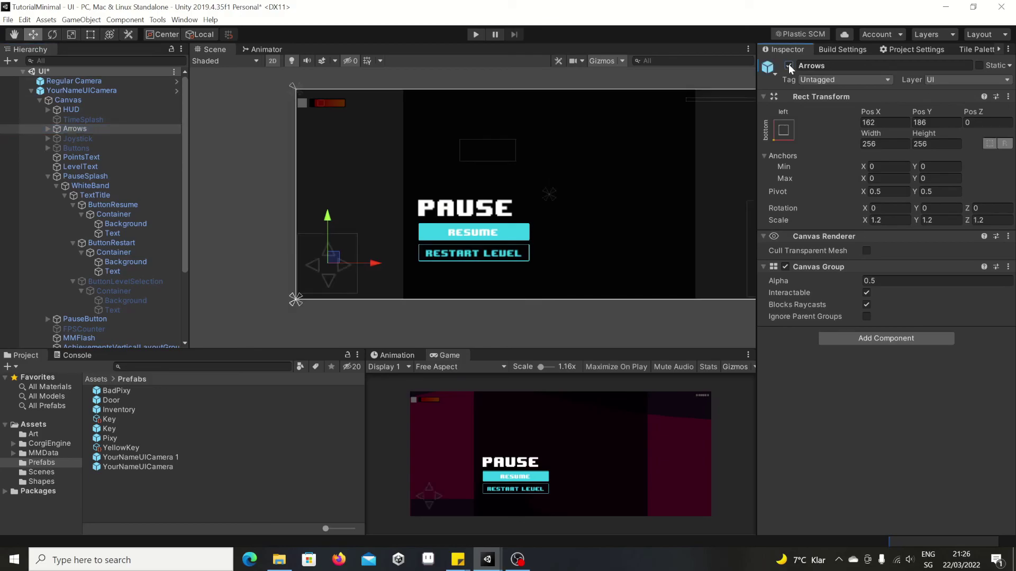
left_click(788, 65)
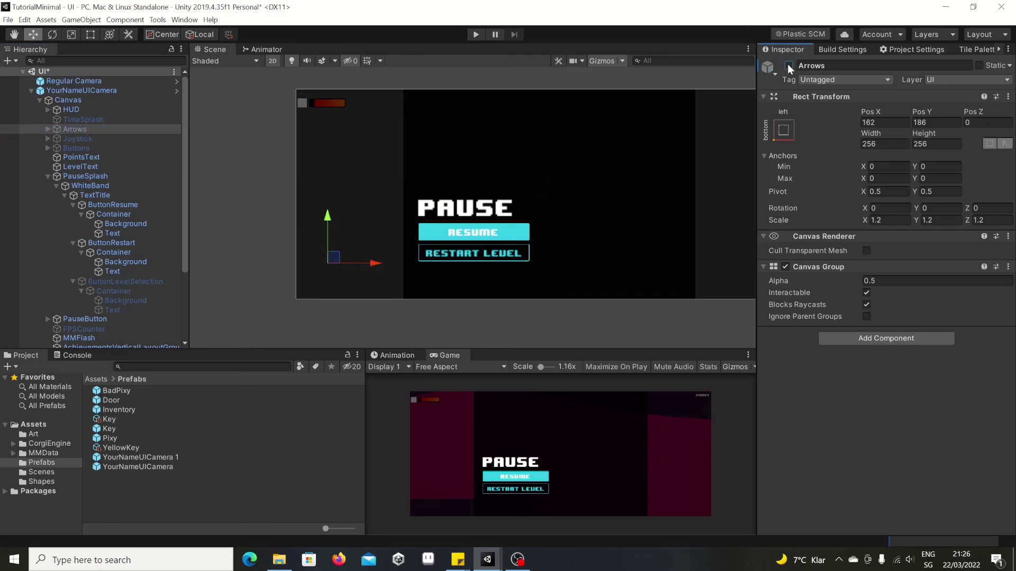
left_click(66, 140)
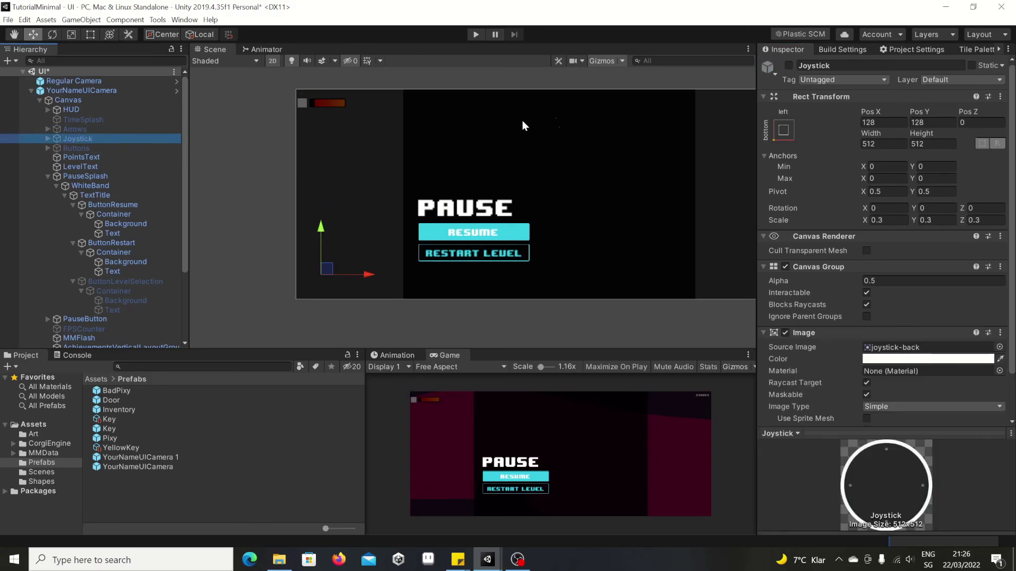
left_click(789, 65)
left_click(789, 65)
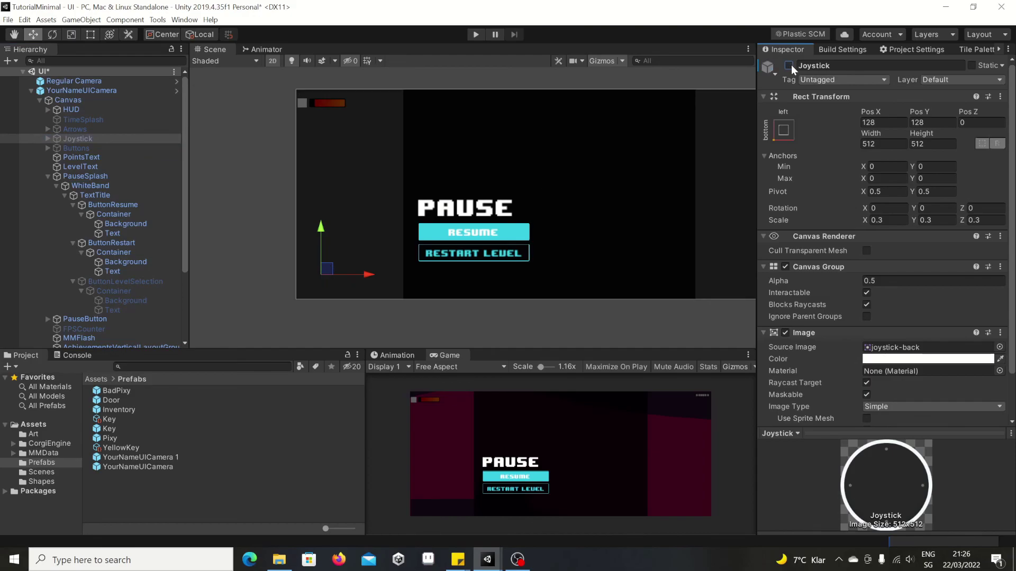